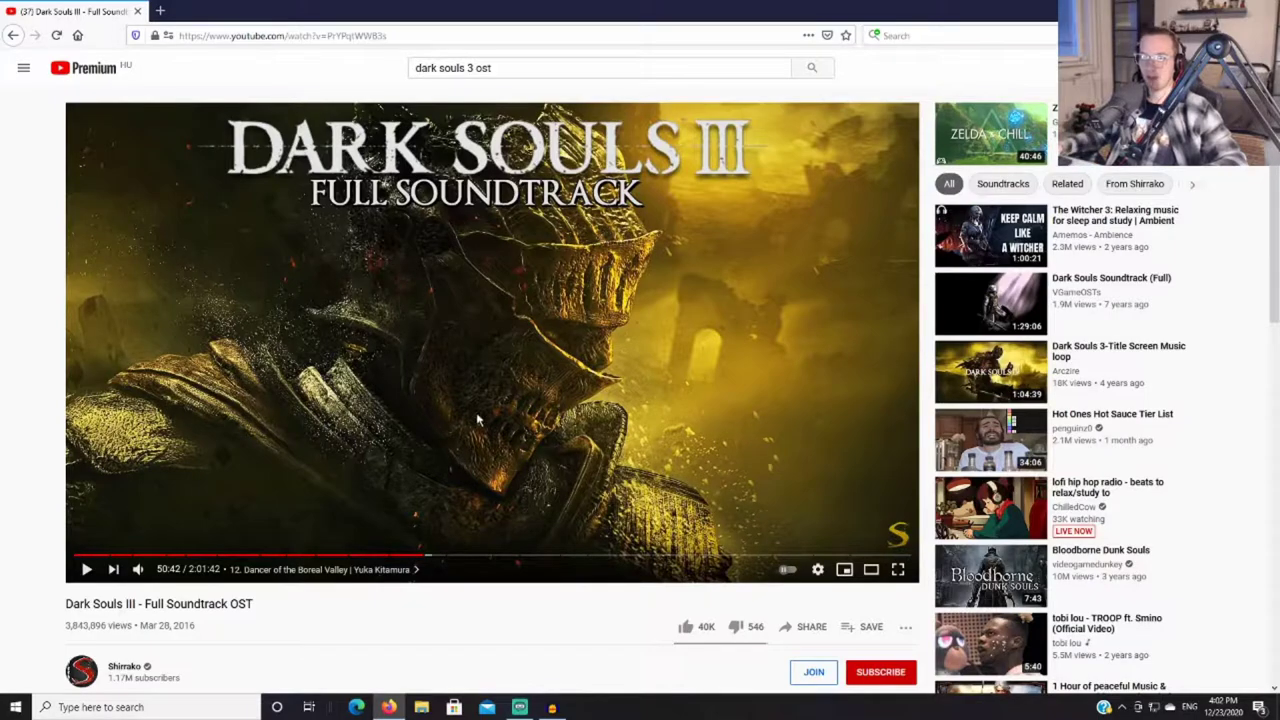
click(161, 12)
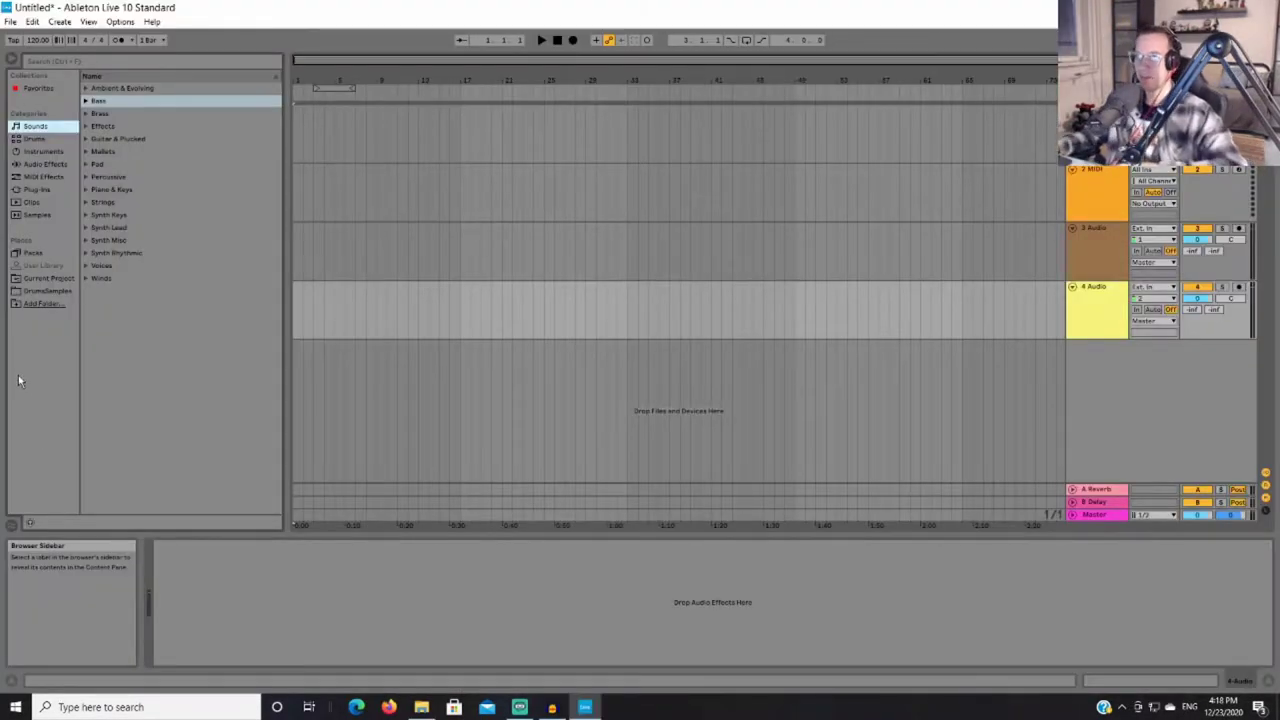
- Move the four-bar arrangement loop so that it starts at bar 1
click(336, 88)
drag(336, 88, 315, 88)
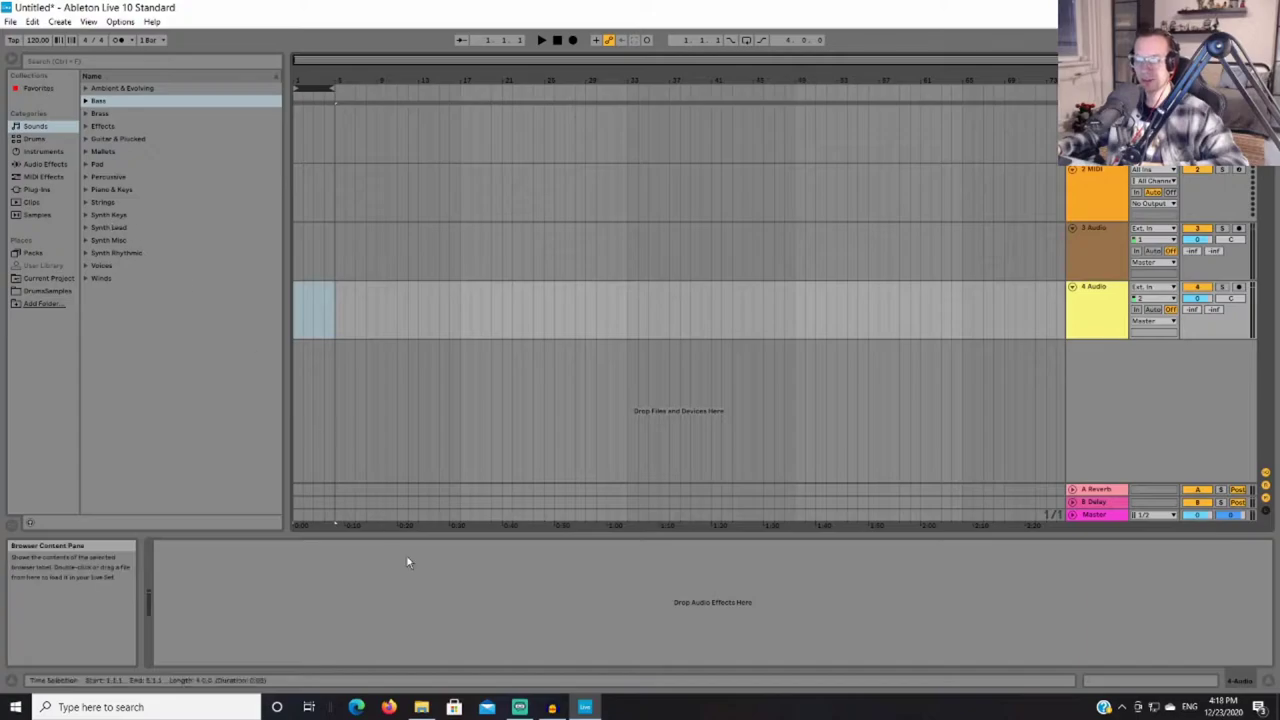
- Import the Dancer of the Boreal Valley audio file from File Explorer onto track 4 at bar 1, with playback stopped
click(421, 707)
drag(165, 167, 297, 286)
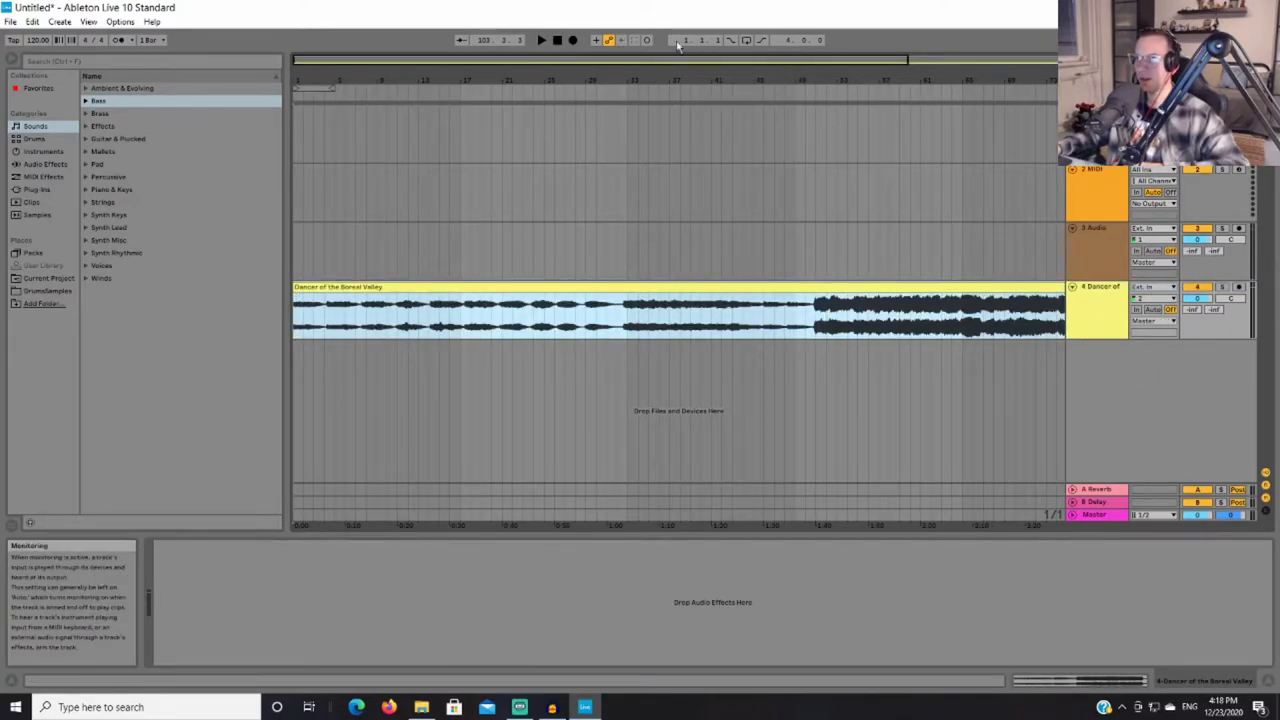
click(557, 41)
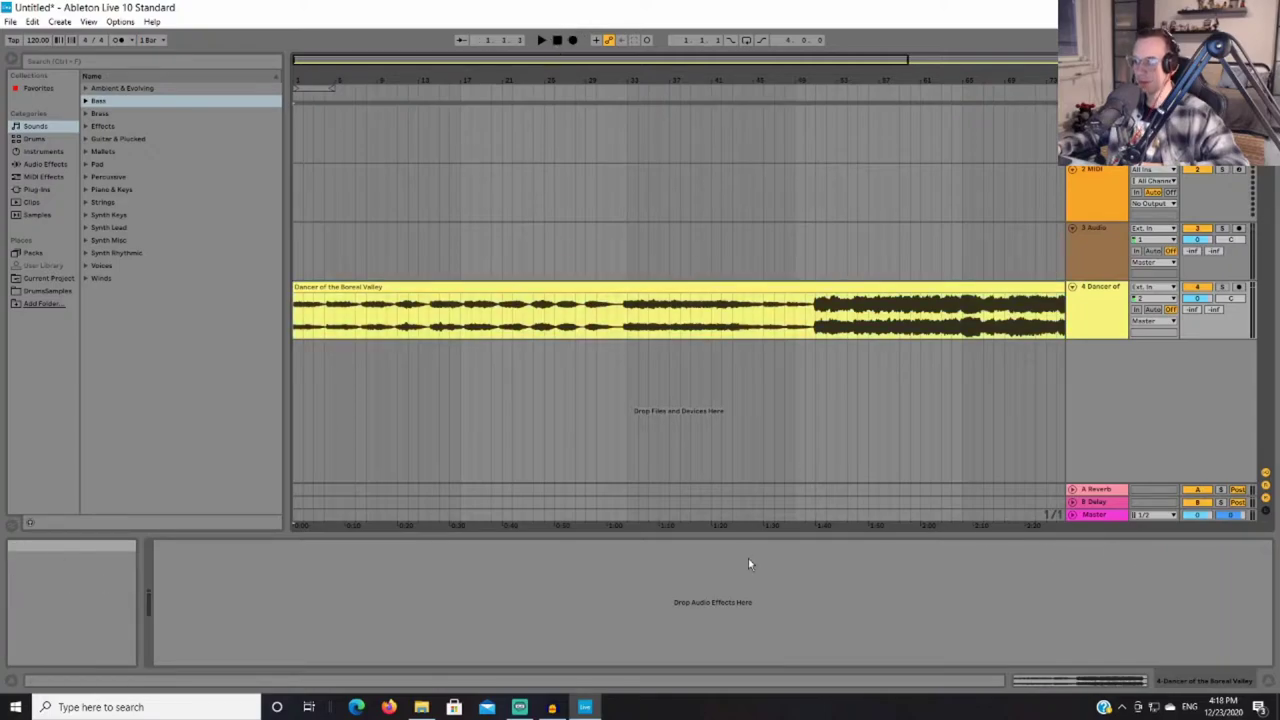
- Open the Dancer of the Boreal Valley clip's sample settings and turn off Warp
click(406, 287)
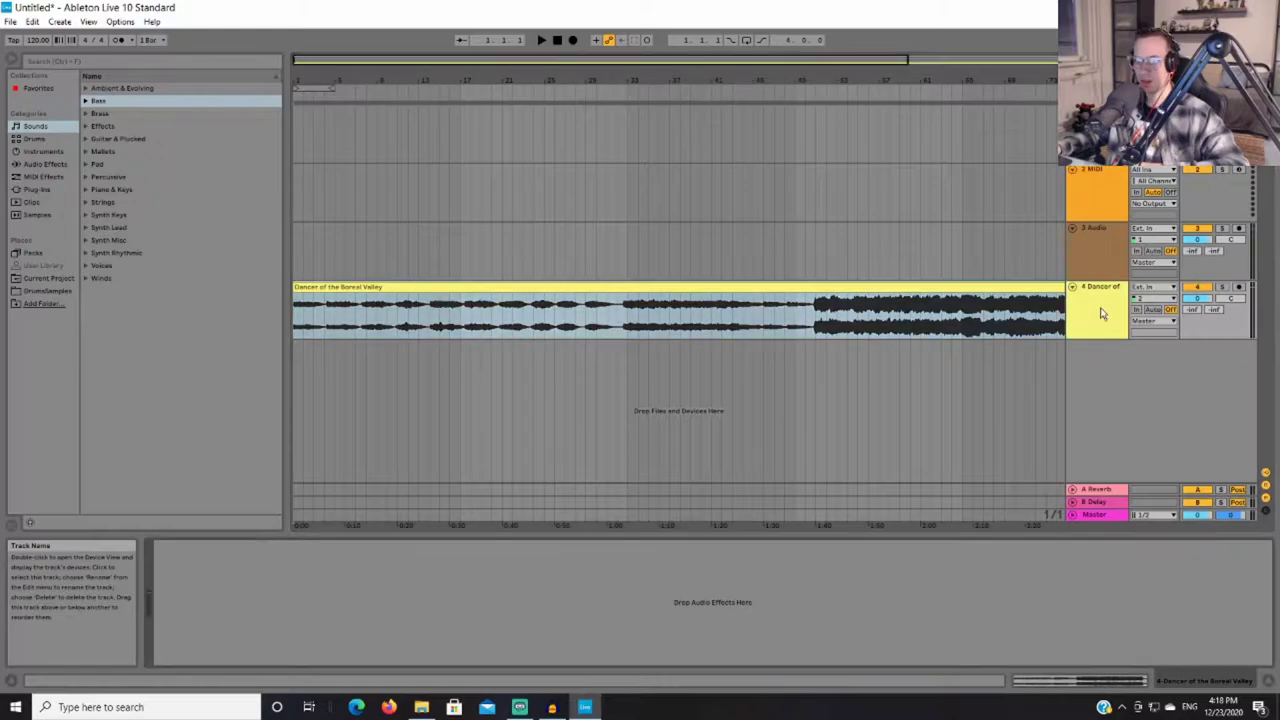
double_click(948, 287)
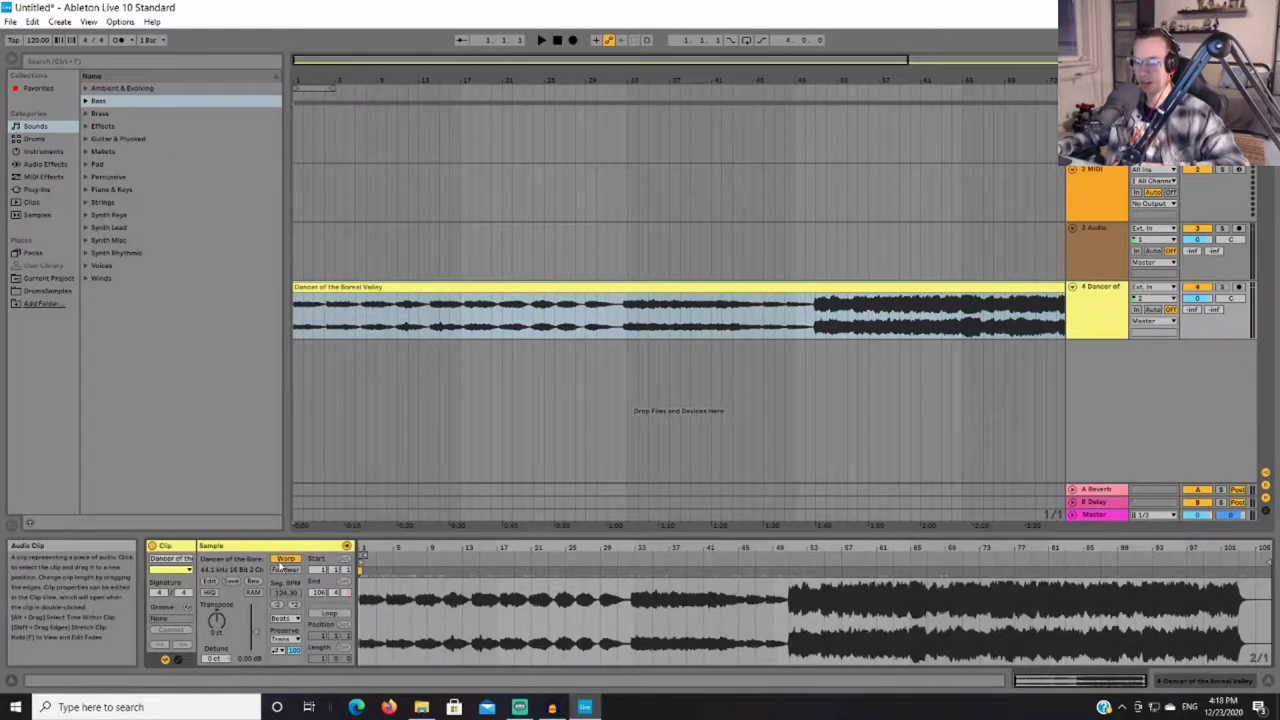
click(285, 559)
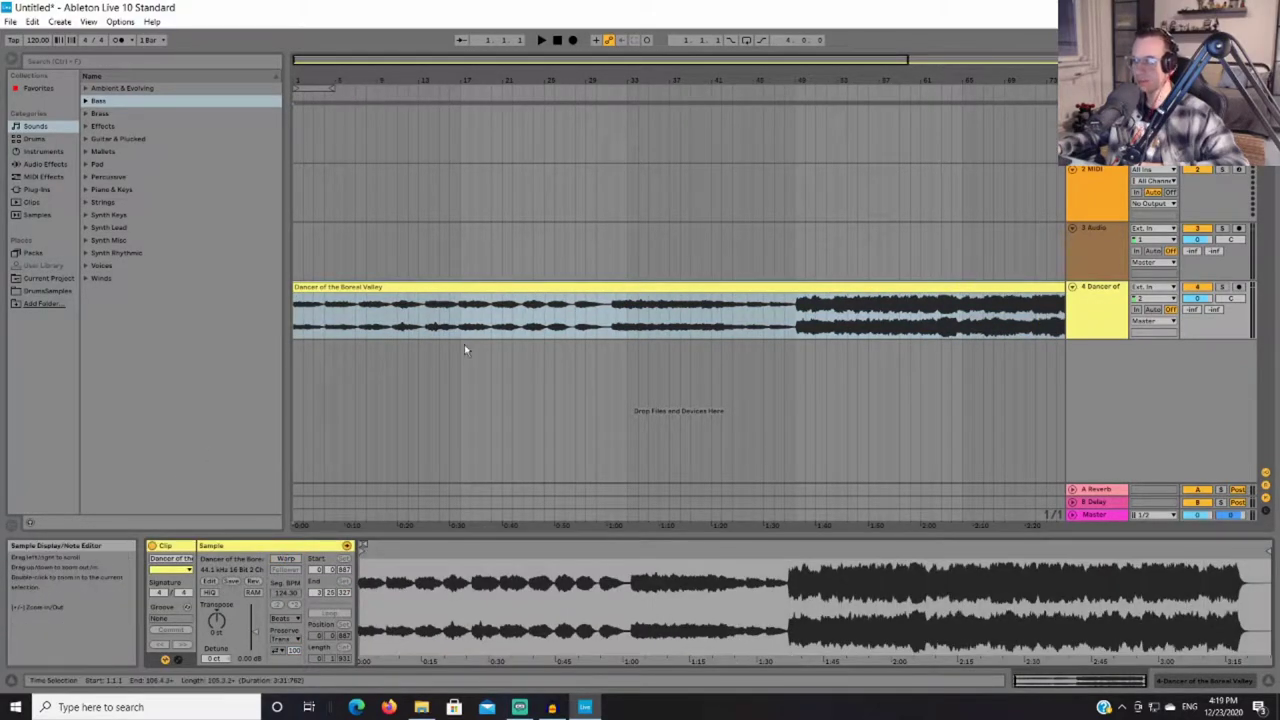
click(680, 163)
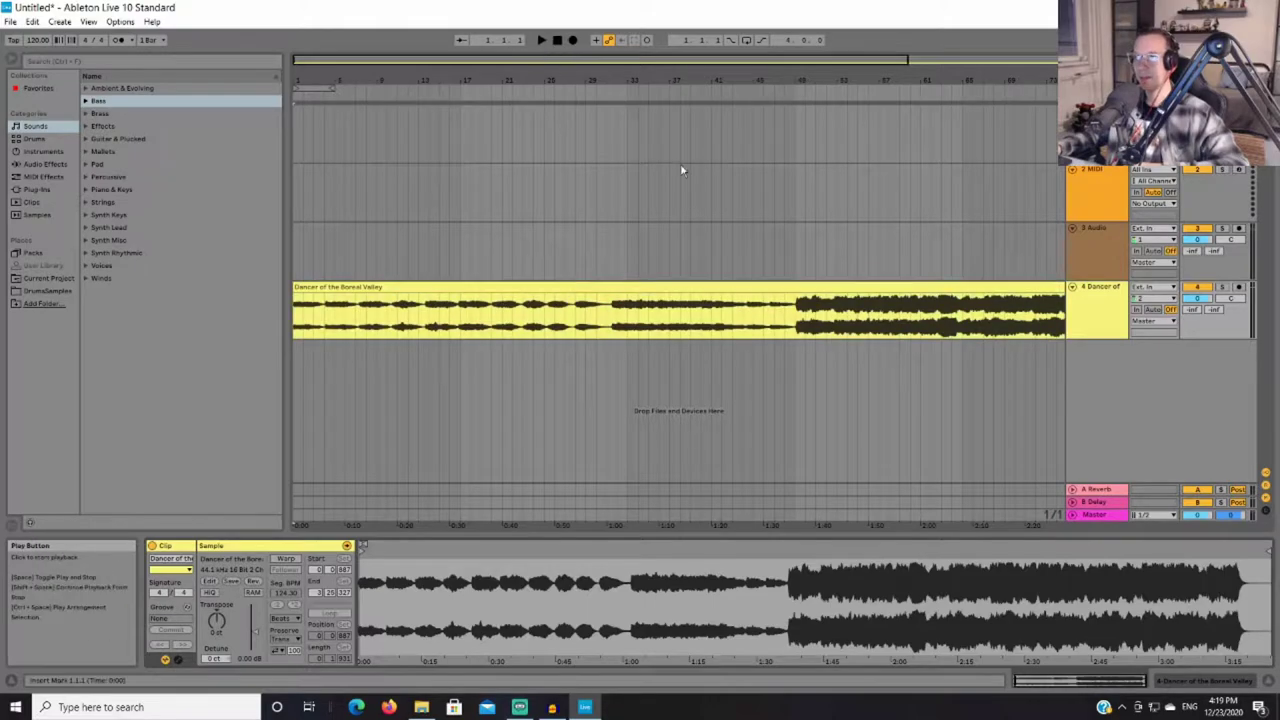
- Play the unwarped clip from the start of the arrangement to judge its natural tempo
click(541, 41)
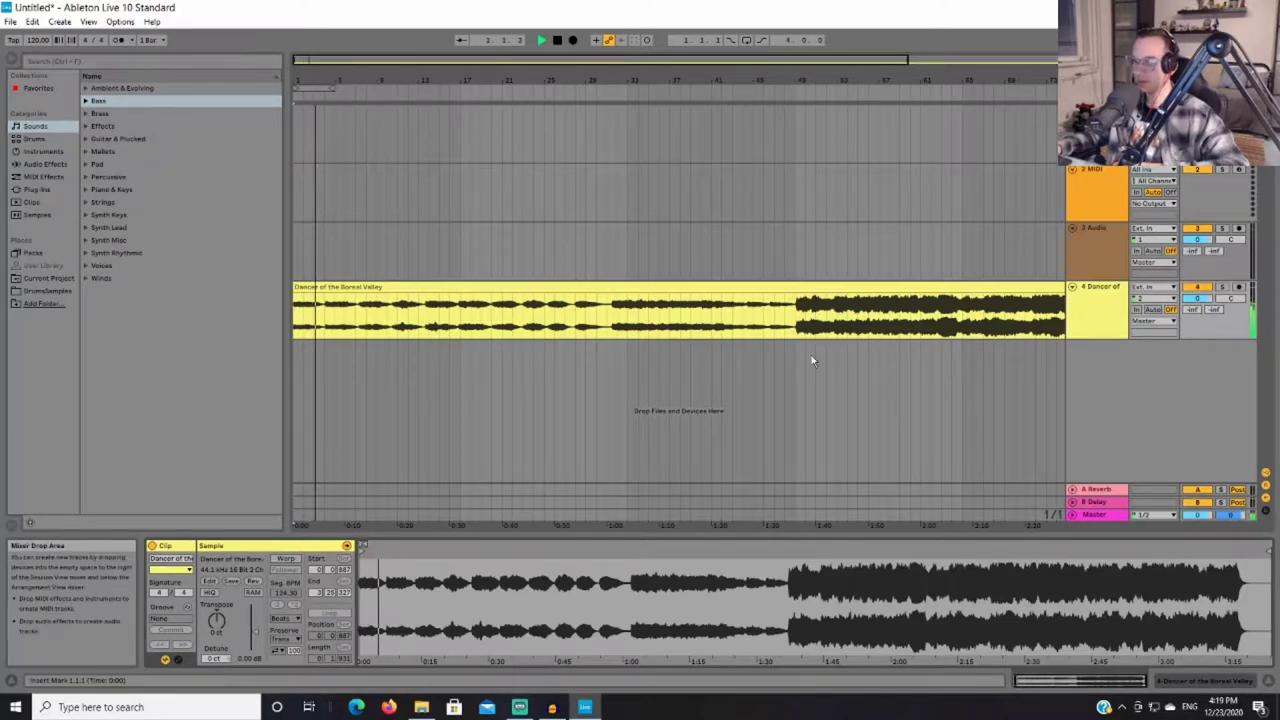
click(555, 40)
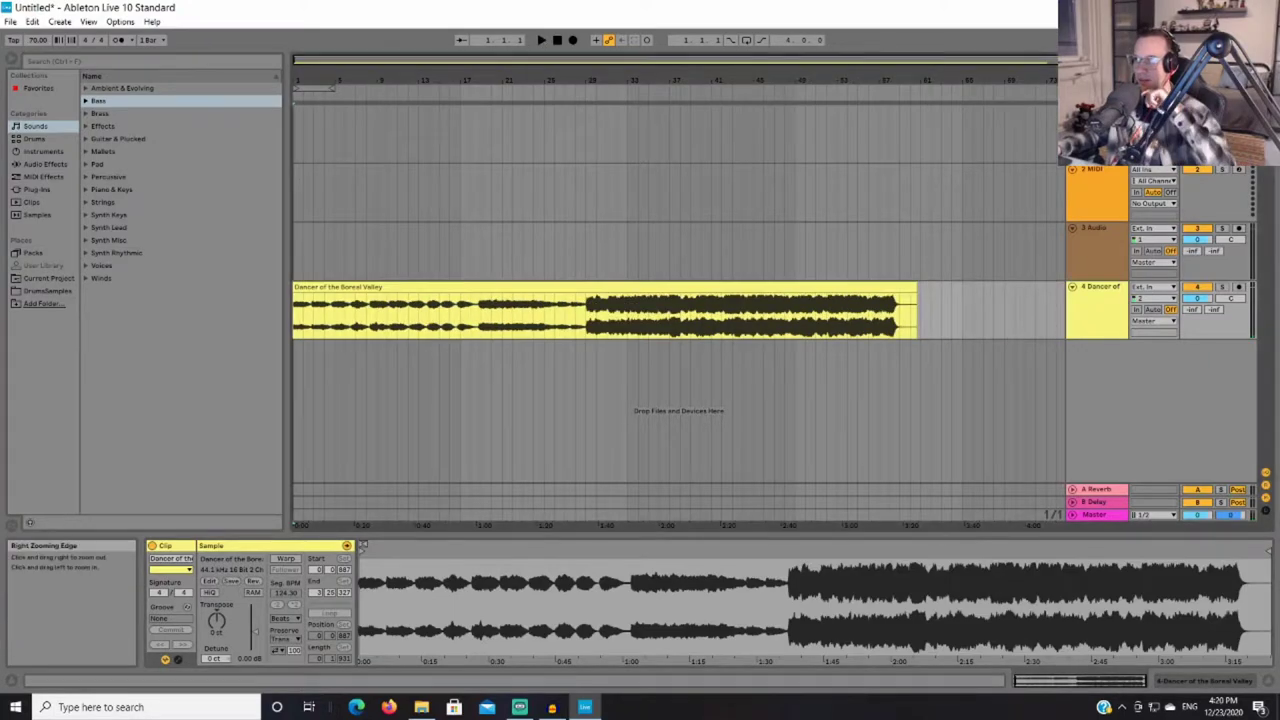
drag(680, 60, 520, 72)
click(541, 41)
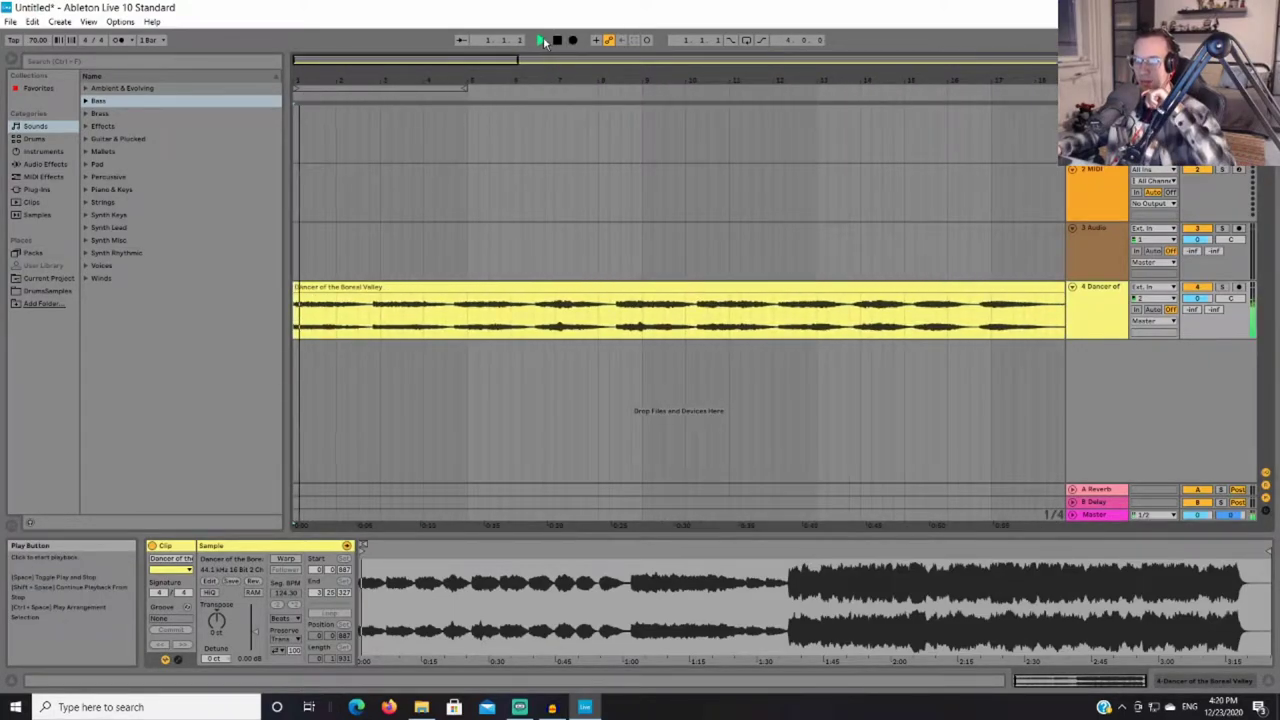
click(557, 41)
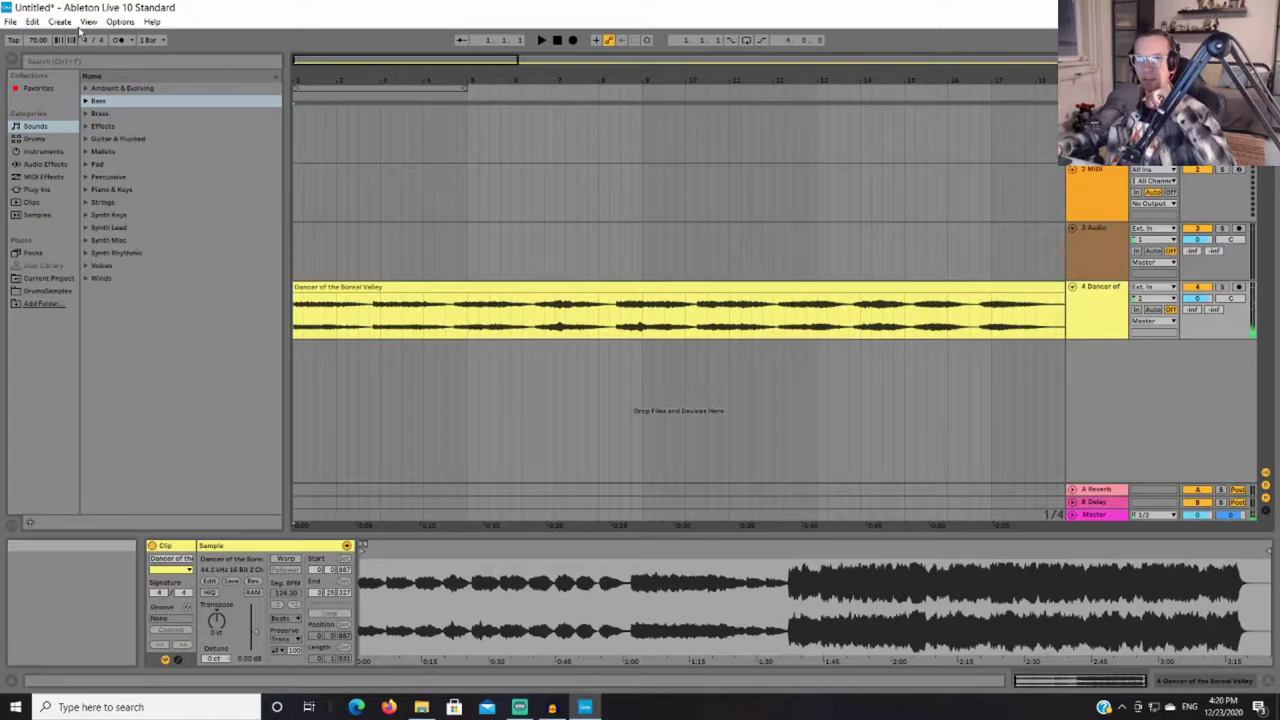
- Turn on the metronome and play the unwarped clip against it from bar 1
click(117, 41)
click(541, 41)
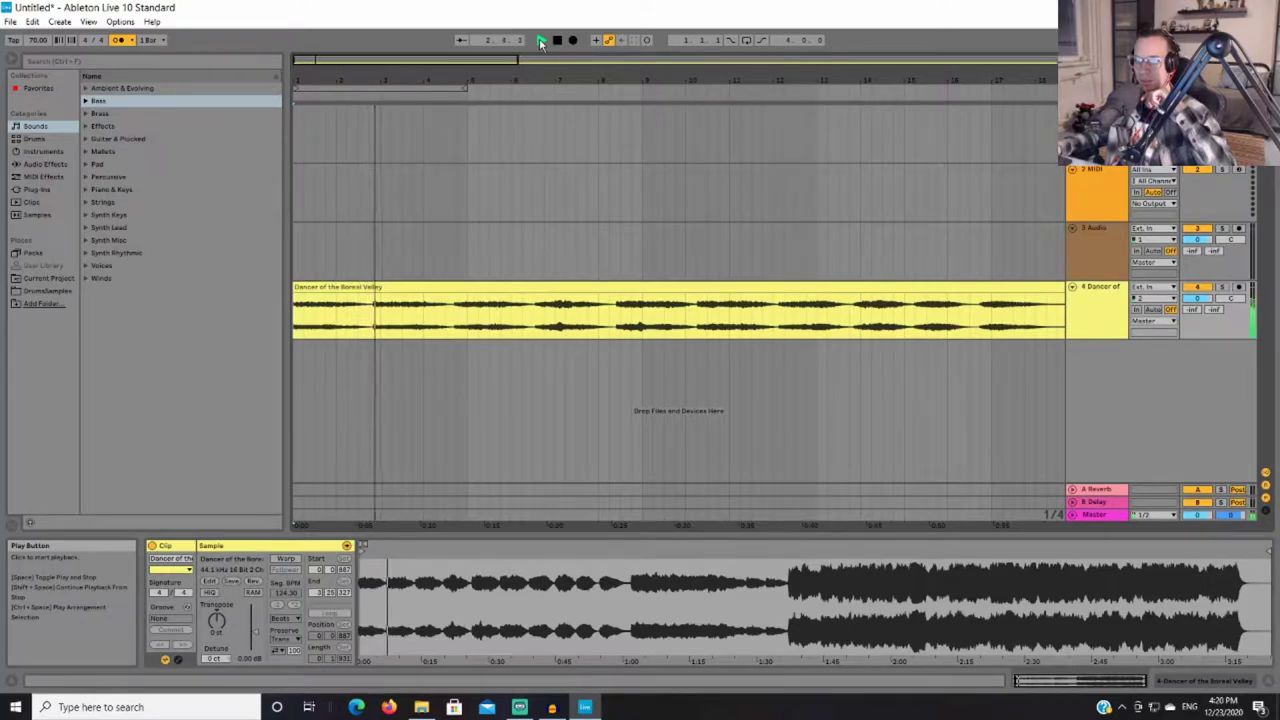
key(space)
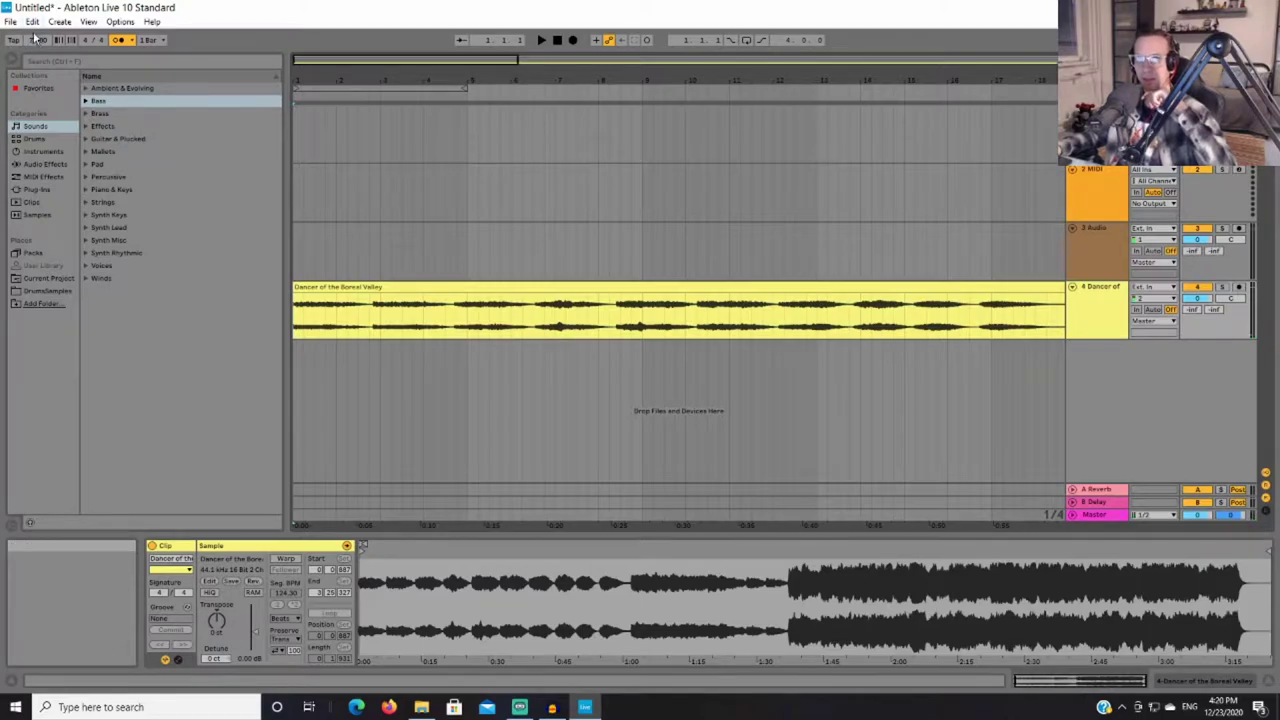
- Set the project tempo to 77 BPM and play the unwarped clip against the metronome
scroll(35, 40, down, 1)
key(space)
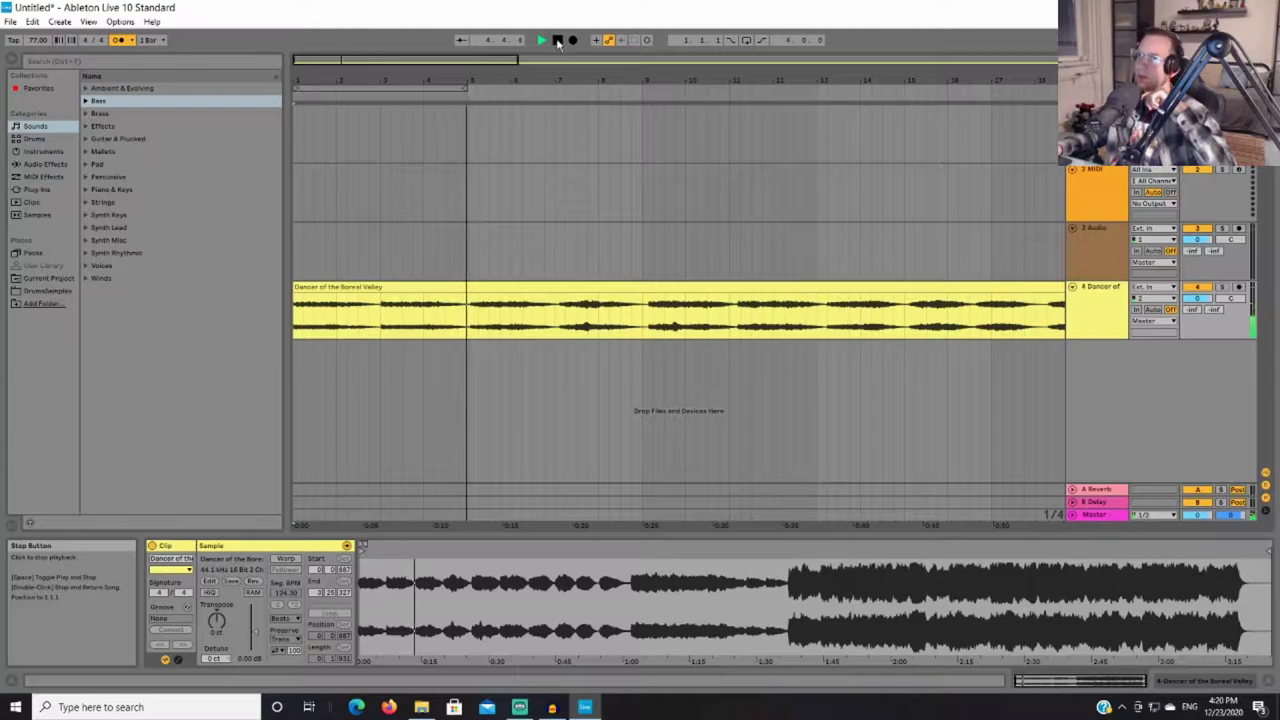
click(557, 40)
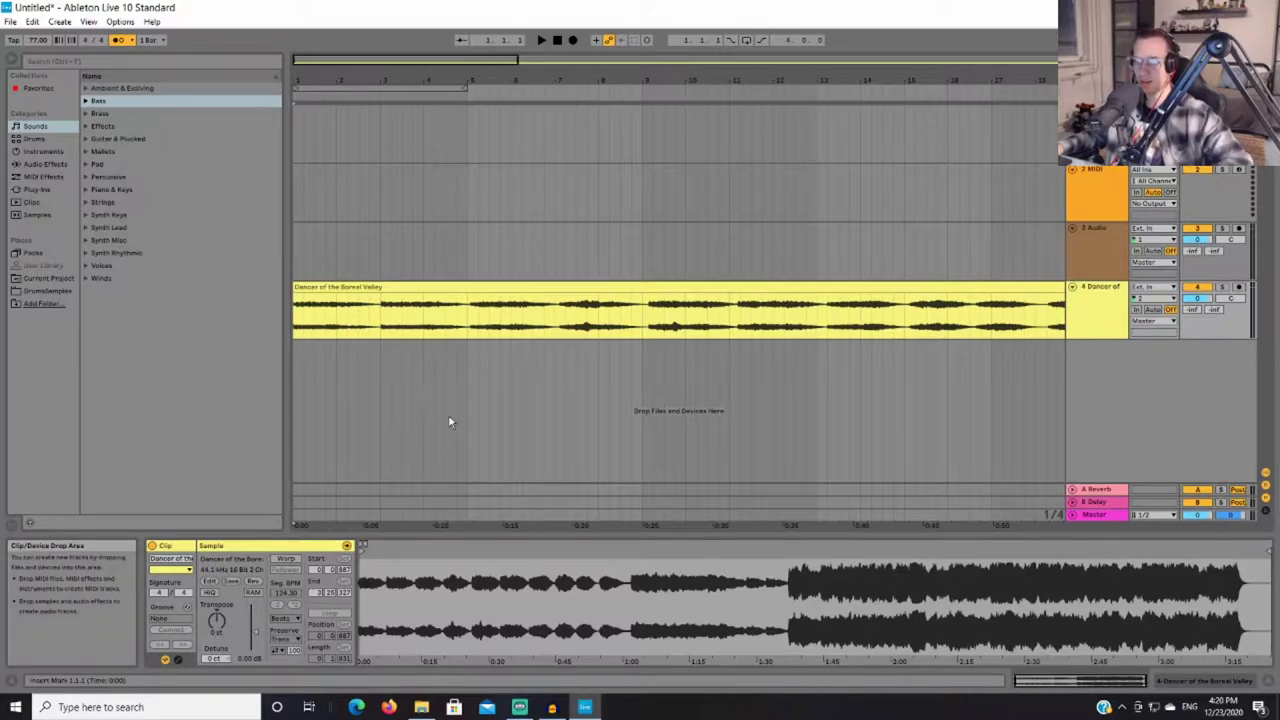
- Turn Warp back on for the clip and set its warp mode to Complex
click(286, 560)
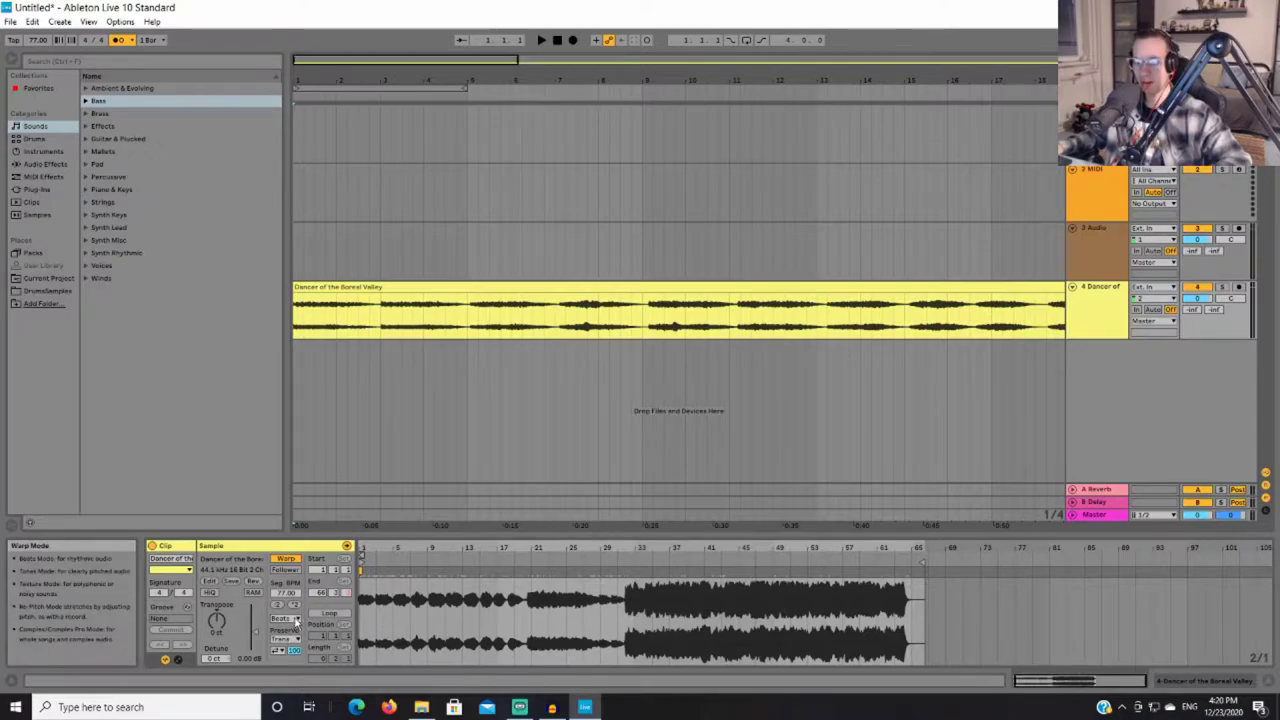
click(287, 619)
click(284, 668)
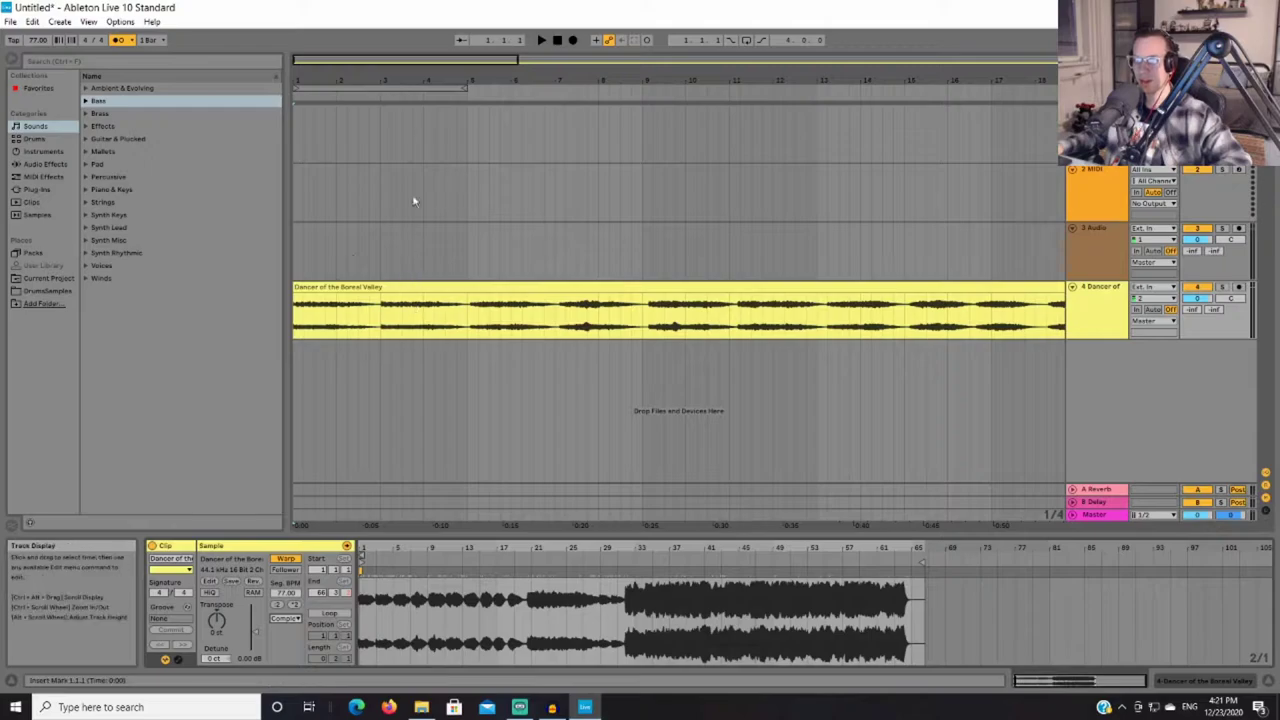
- Set the project tempo to 90 BPM and play the warped clip from the start
drag(37, 44, 37, 34)
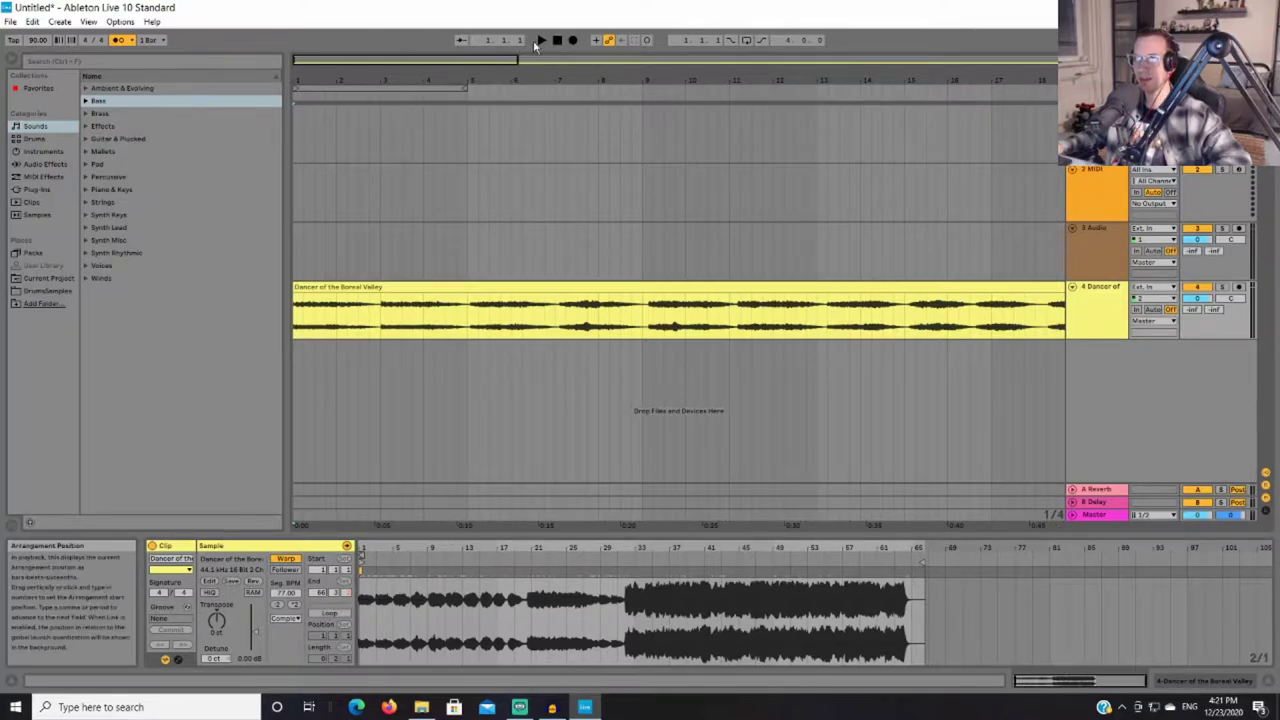
click(541, 40)
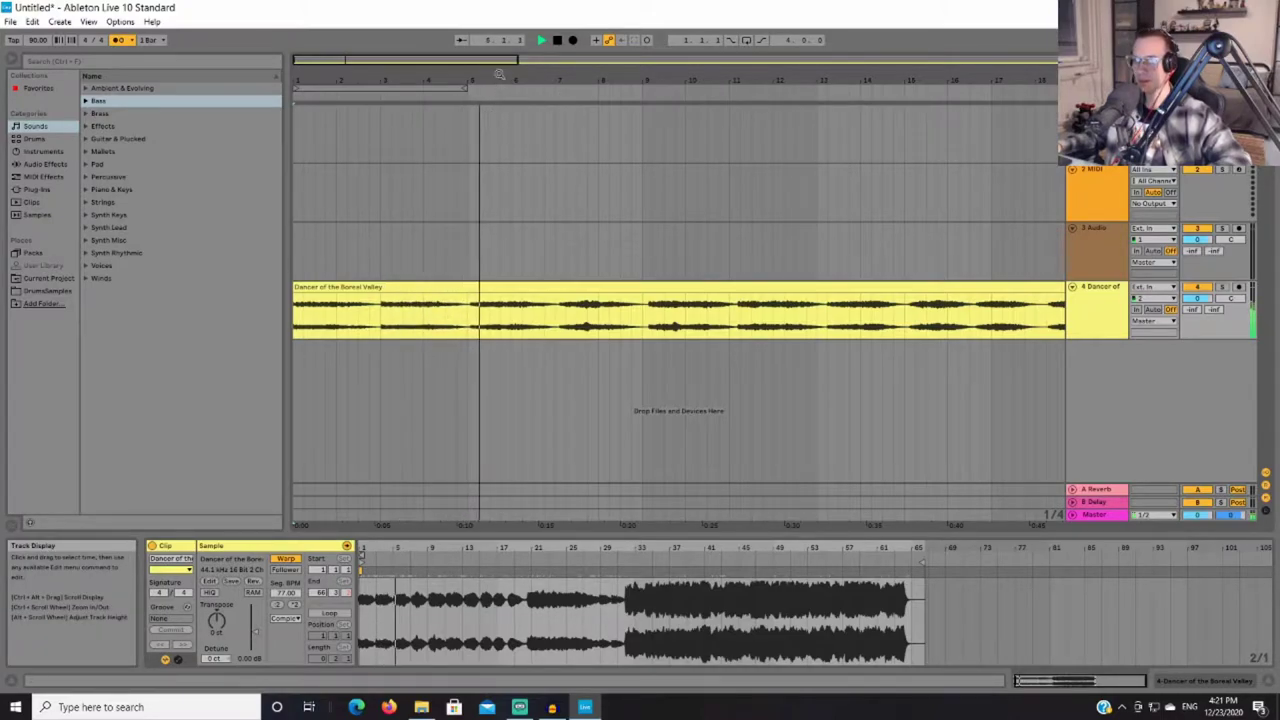
key(space)
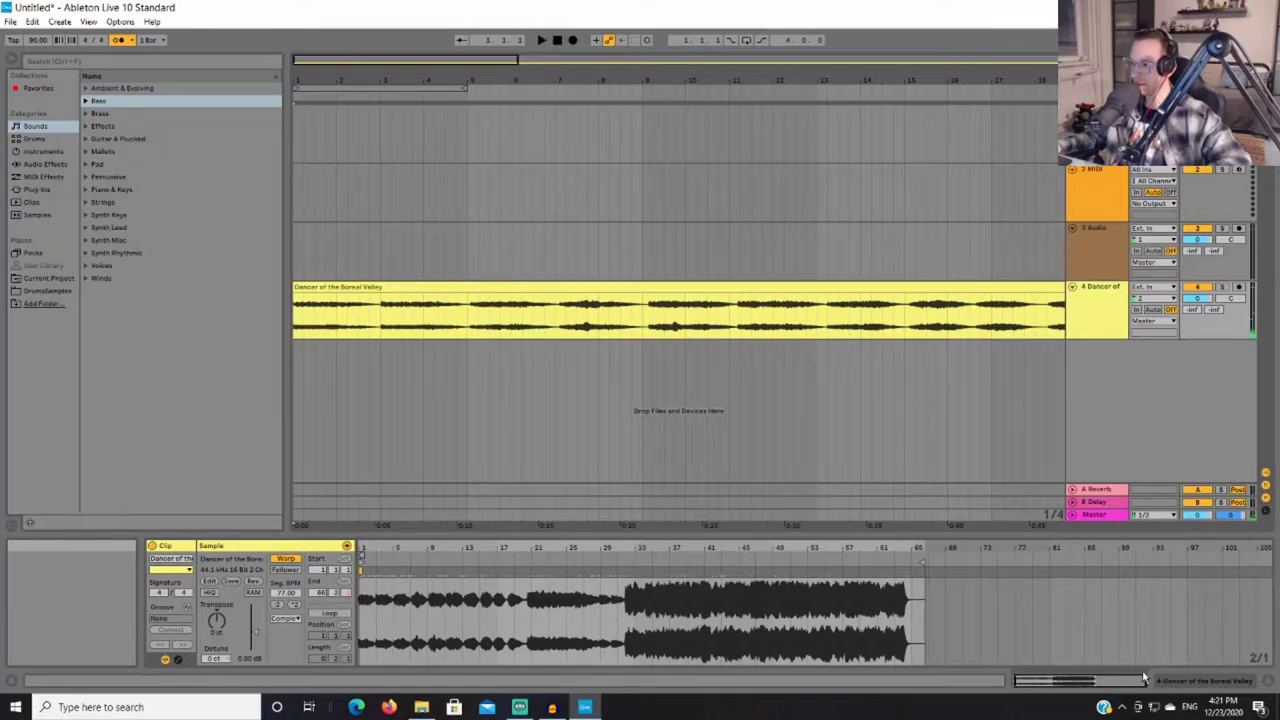
- Play the clip from bar 7 and from bar 3 to check its timing against the metronome
drag(1146, 680, 1016, 680)
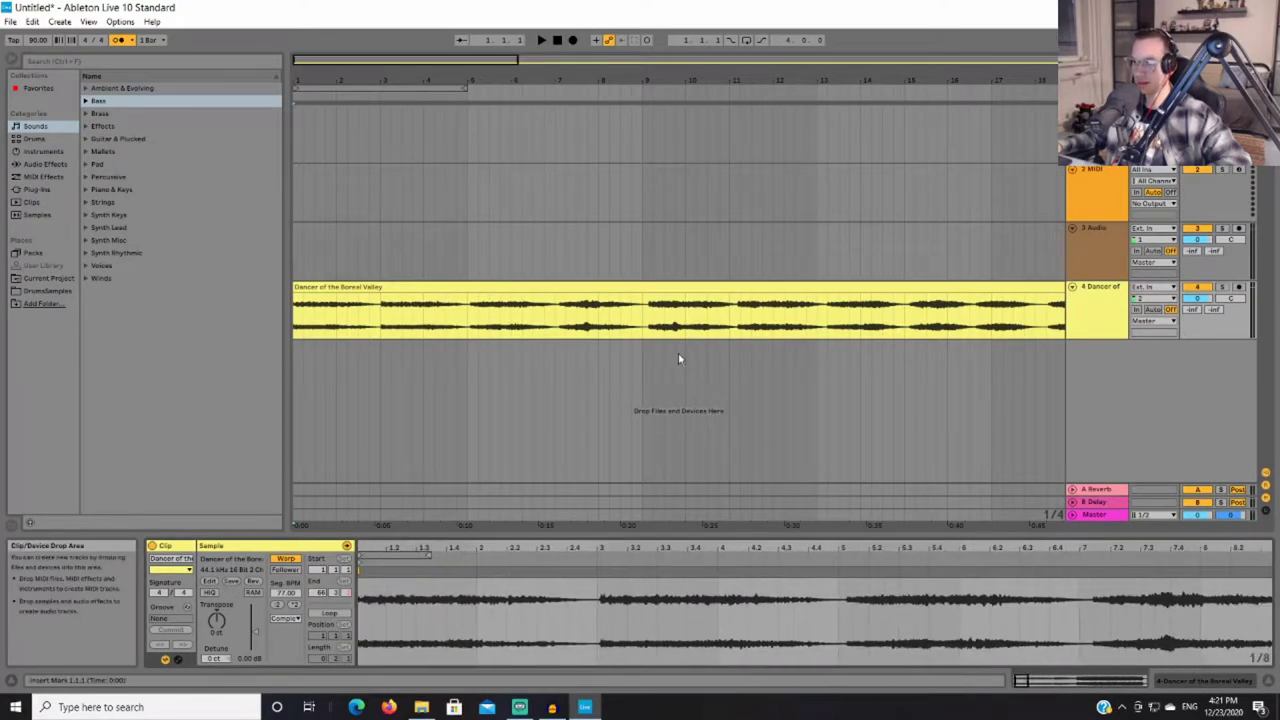
click(557, 328)
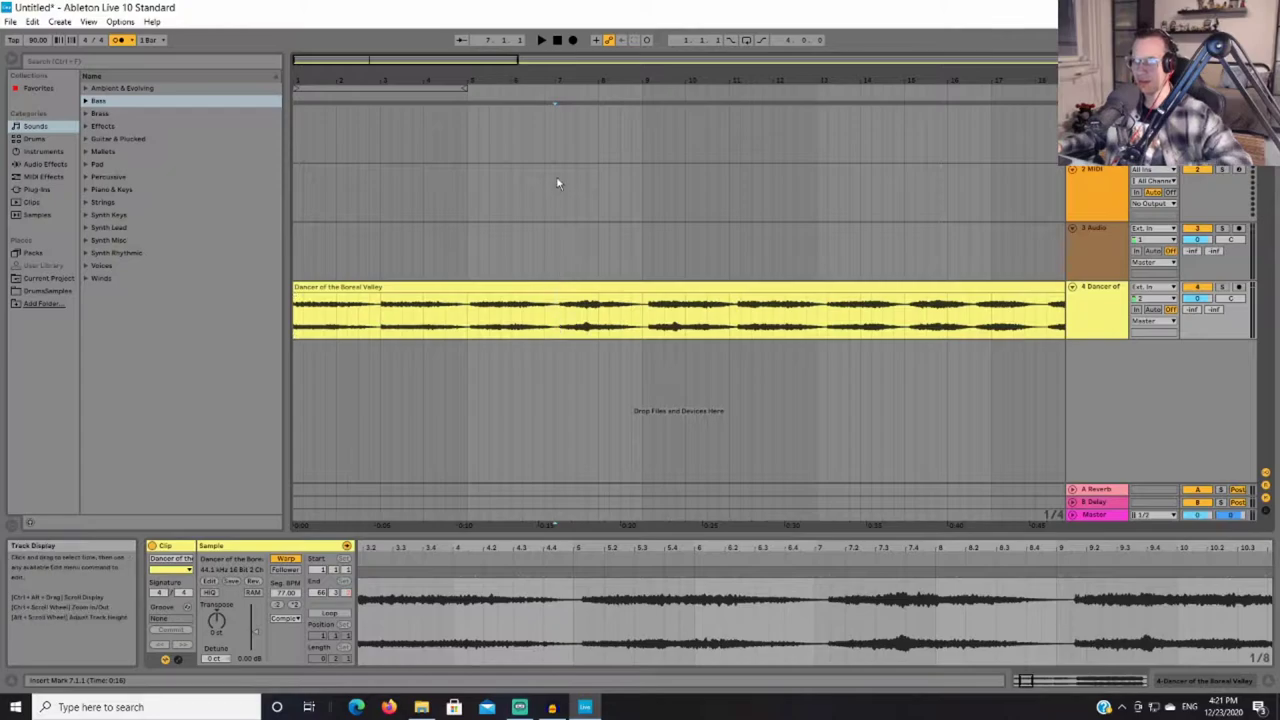
key(space)
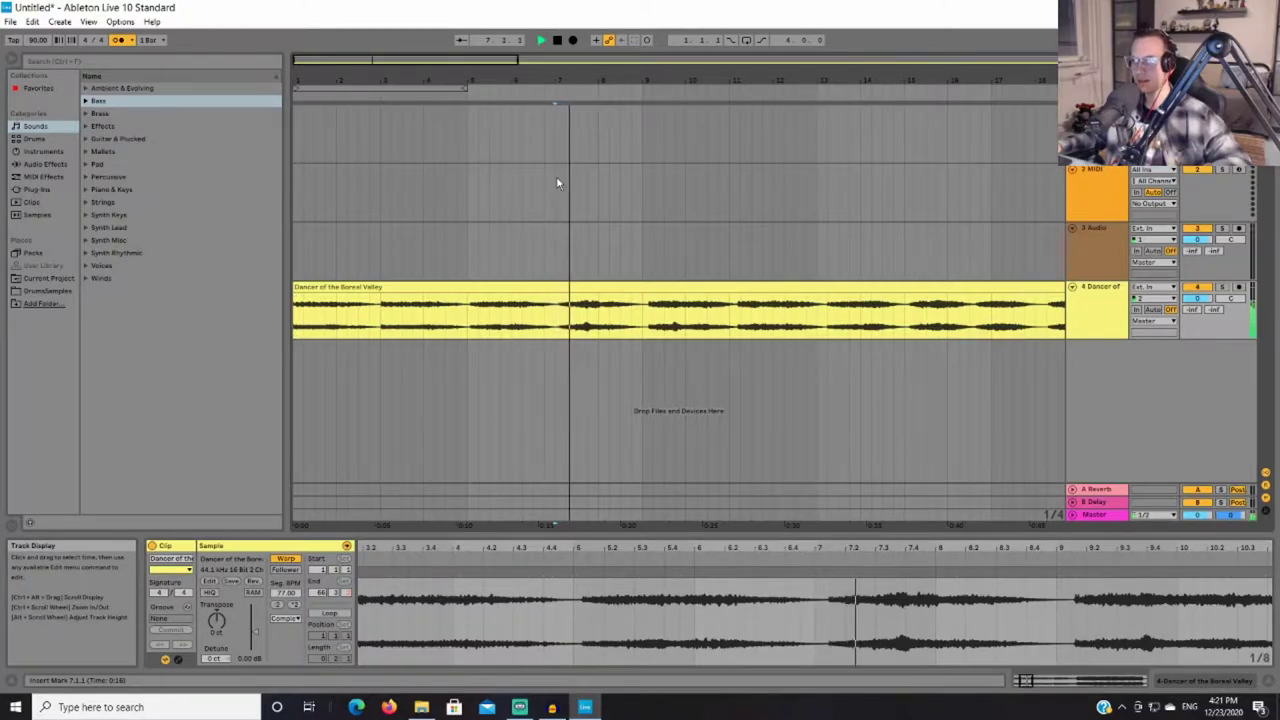
click(555, 110)
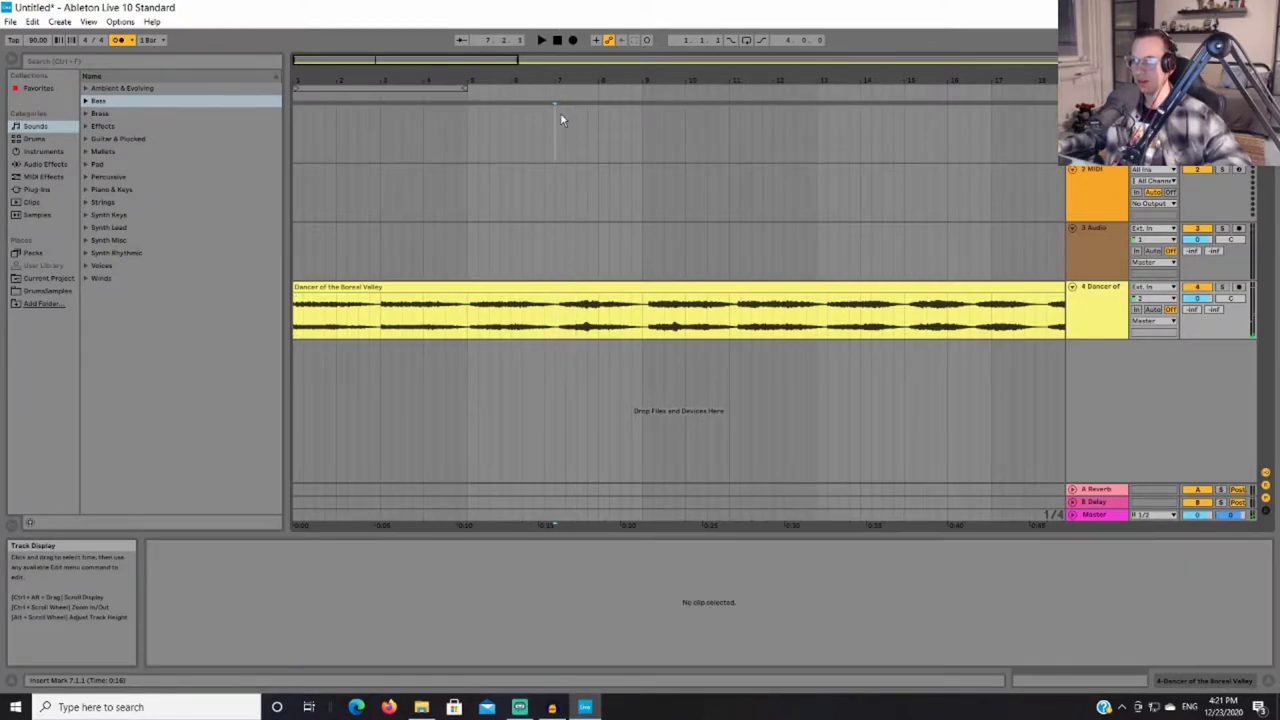
key(space)
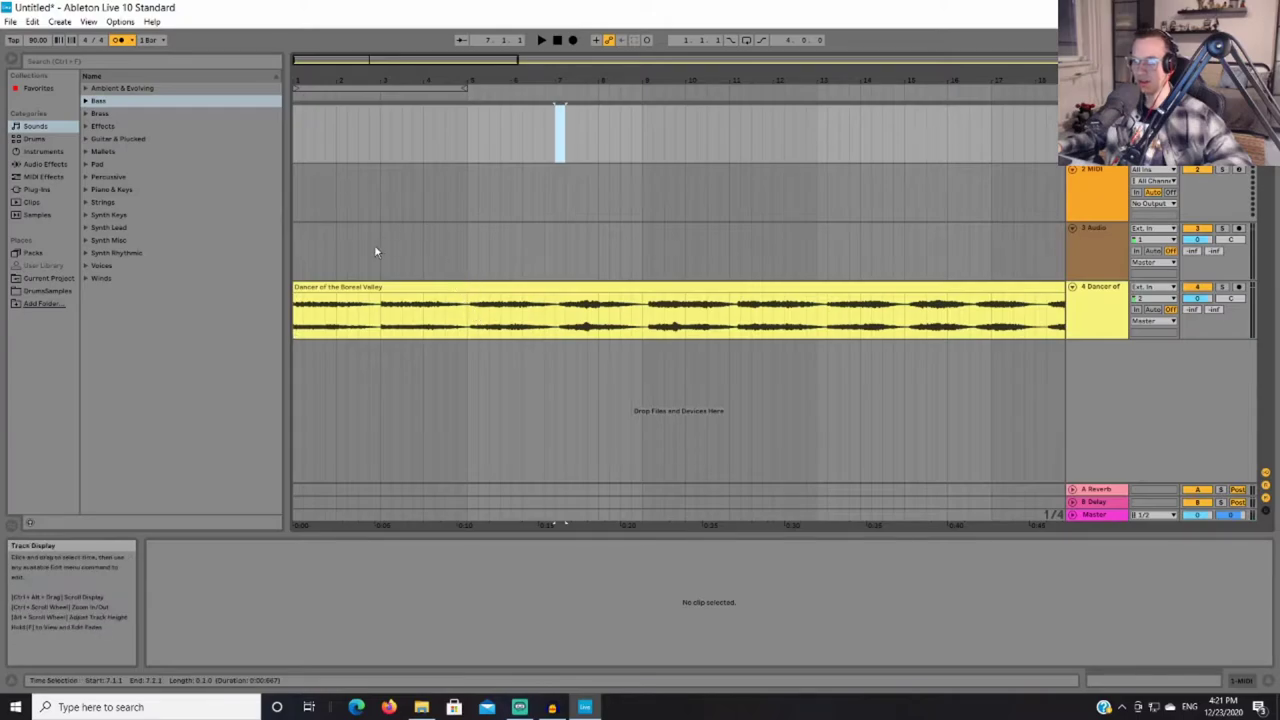
click(380, 237)
key(space)
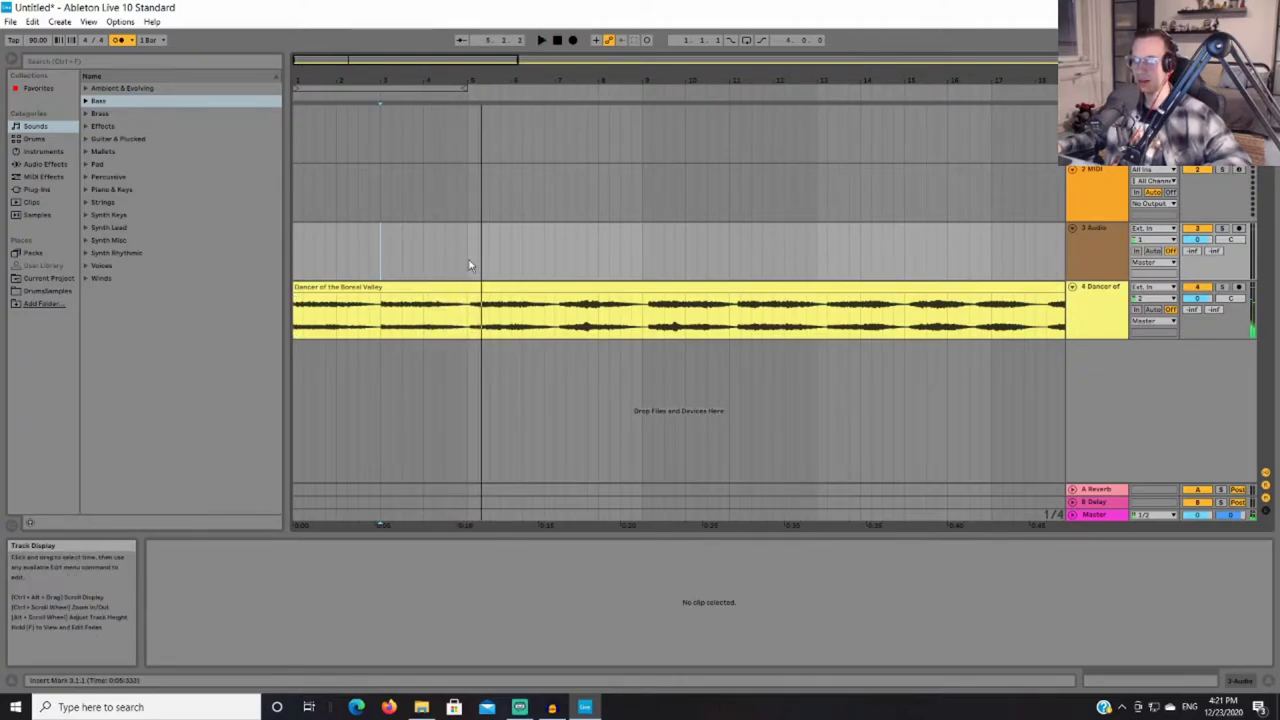
- Loop the arrangement from bar 5 to bar 13
drag(519, 263, 821, 252)
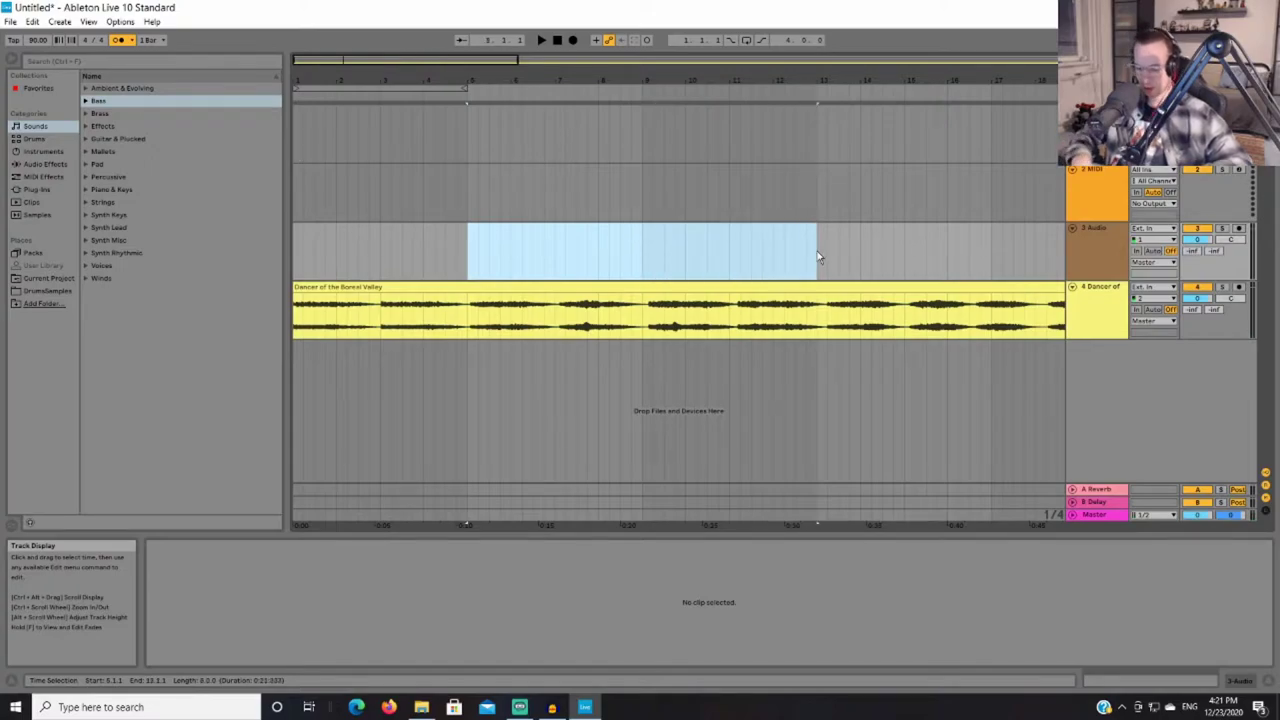
key(ctrl+l)
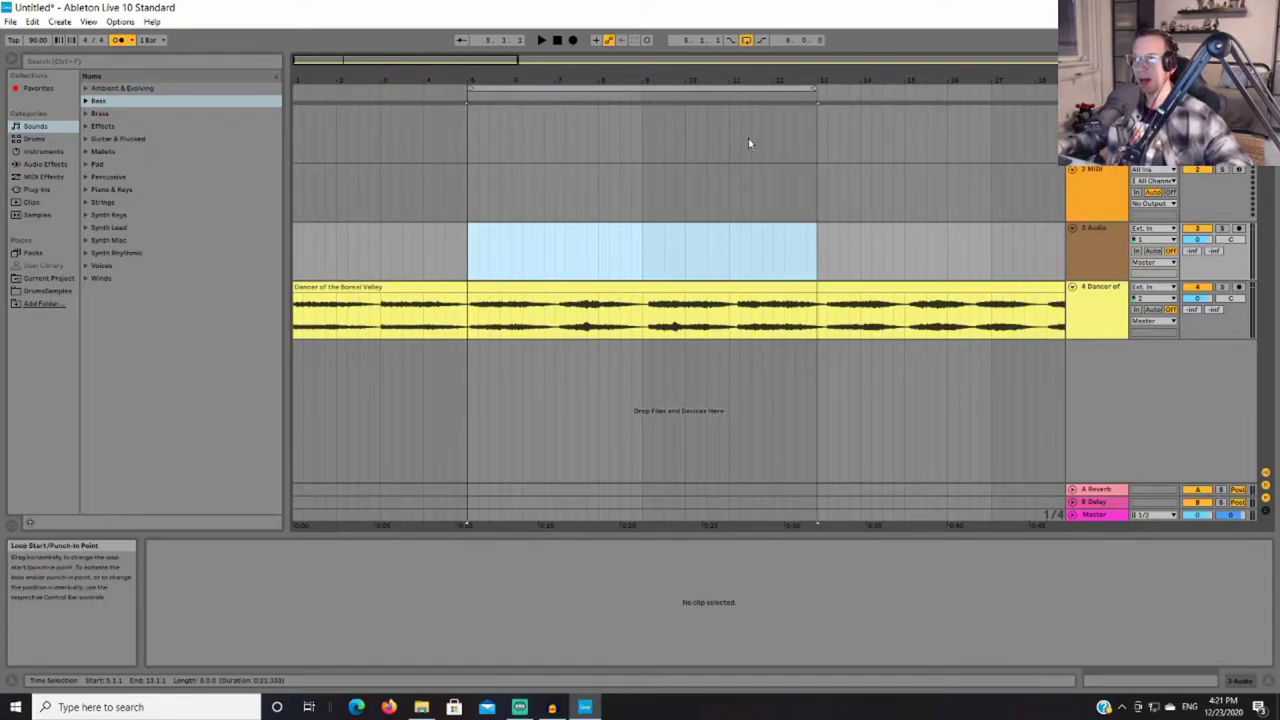
- Warp the note onset just after bar 5 onto the bar 5 line and check the clip's timing from bar 9
click(610, 287)
key(space)
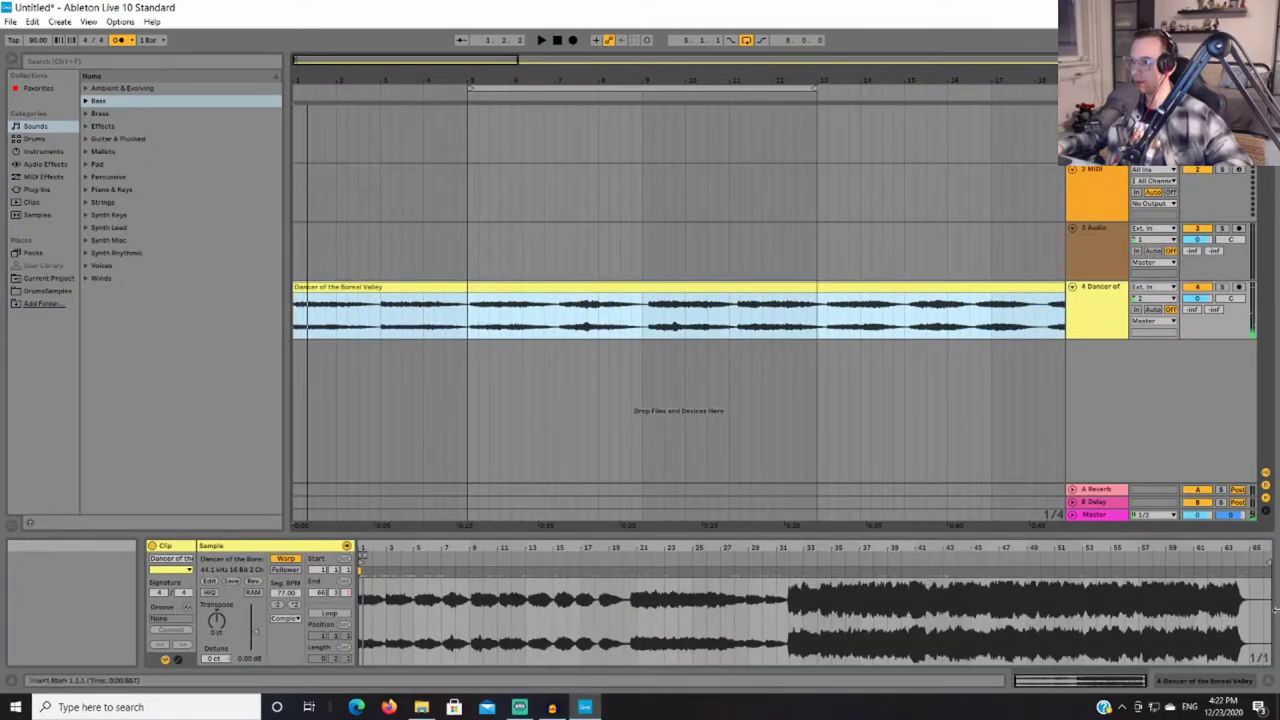
drag(1146, 681, 1020, 677)
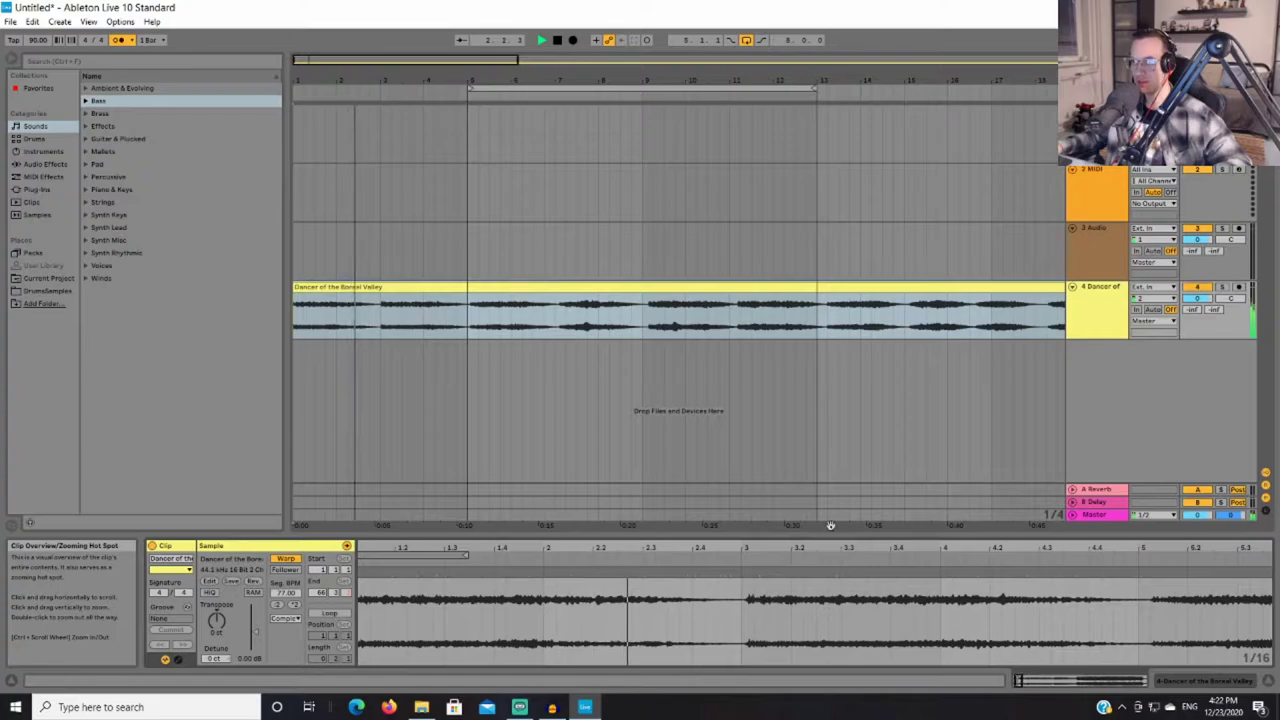
click(466, 305)
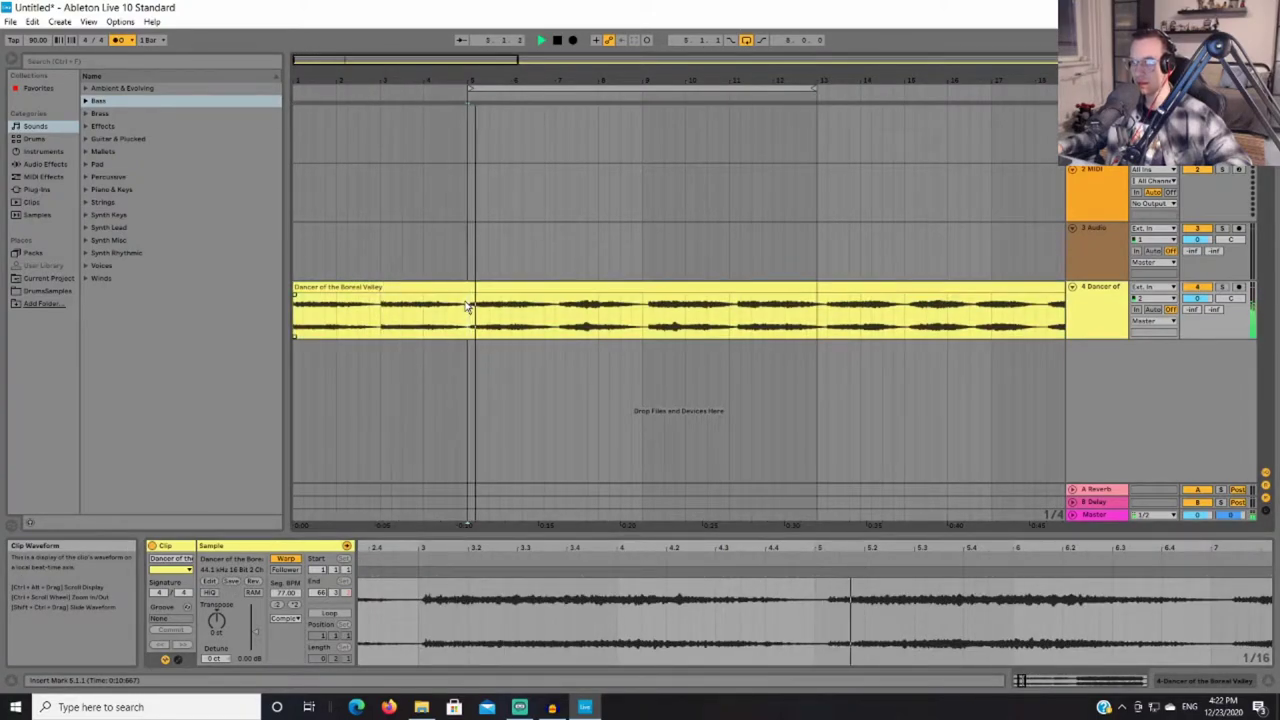
click(828, 604)
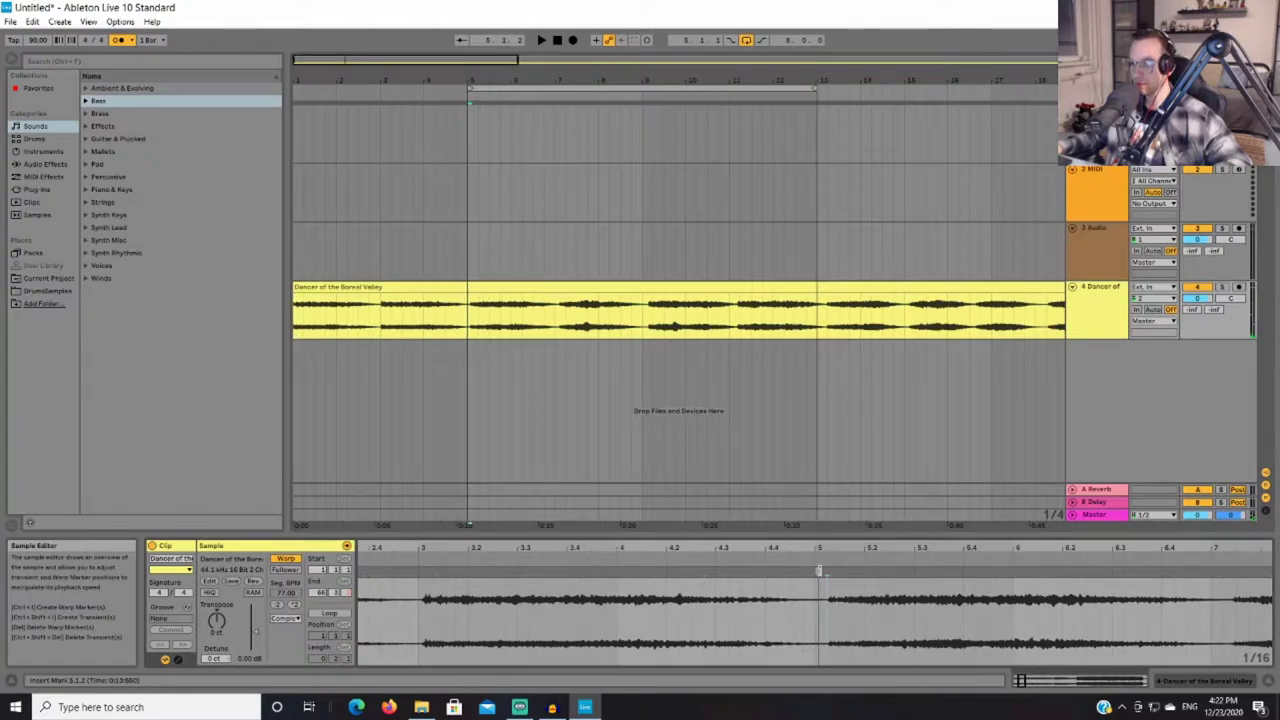
drag(829, 573, 814, 570)
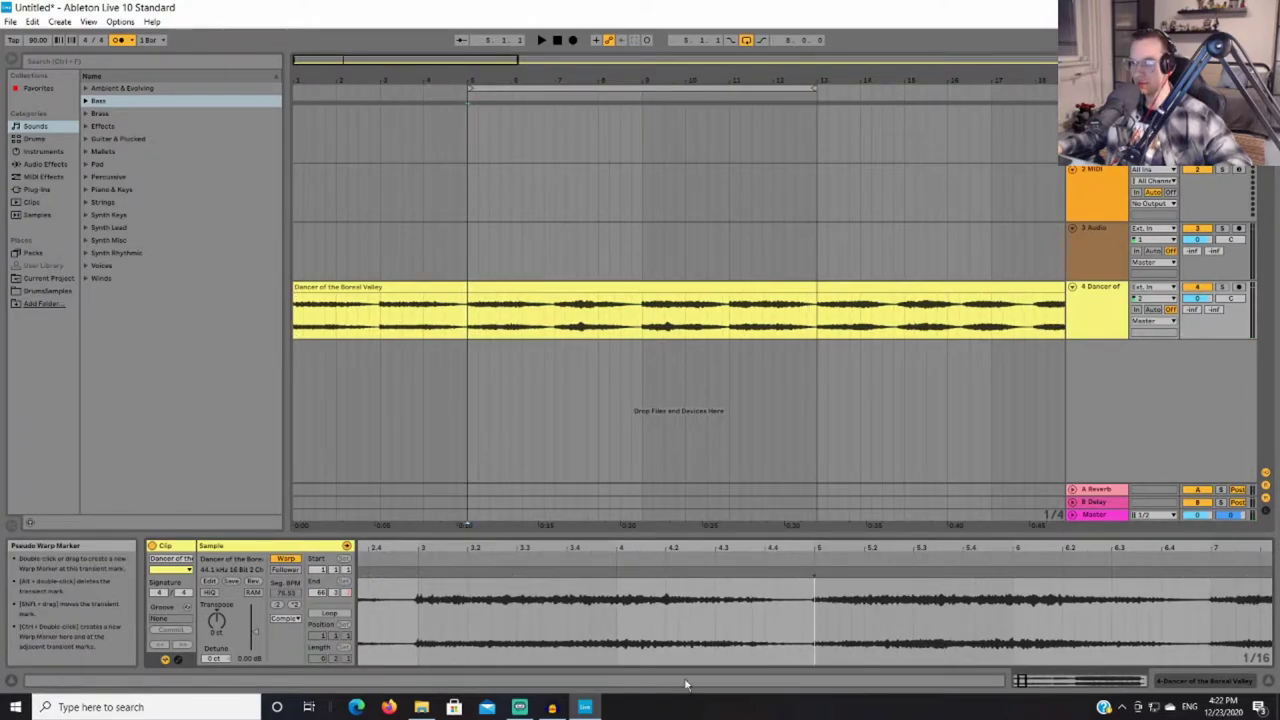
drag(1022, 680, 1029, 655)
click(643, 308)
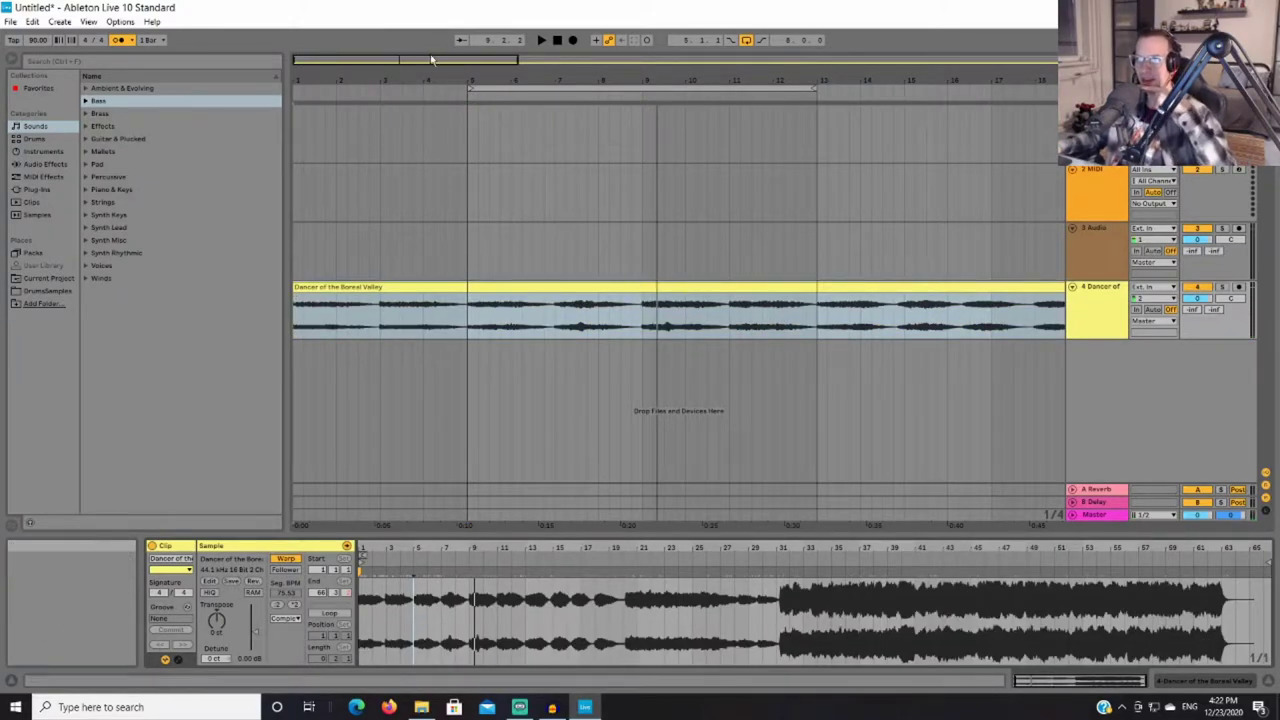
- Play the Dancer of the Boreal Valley clip from bar 20 twice to check the next section's onset against the grid
drag(432, 60, 554, 60)
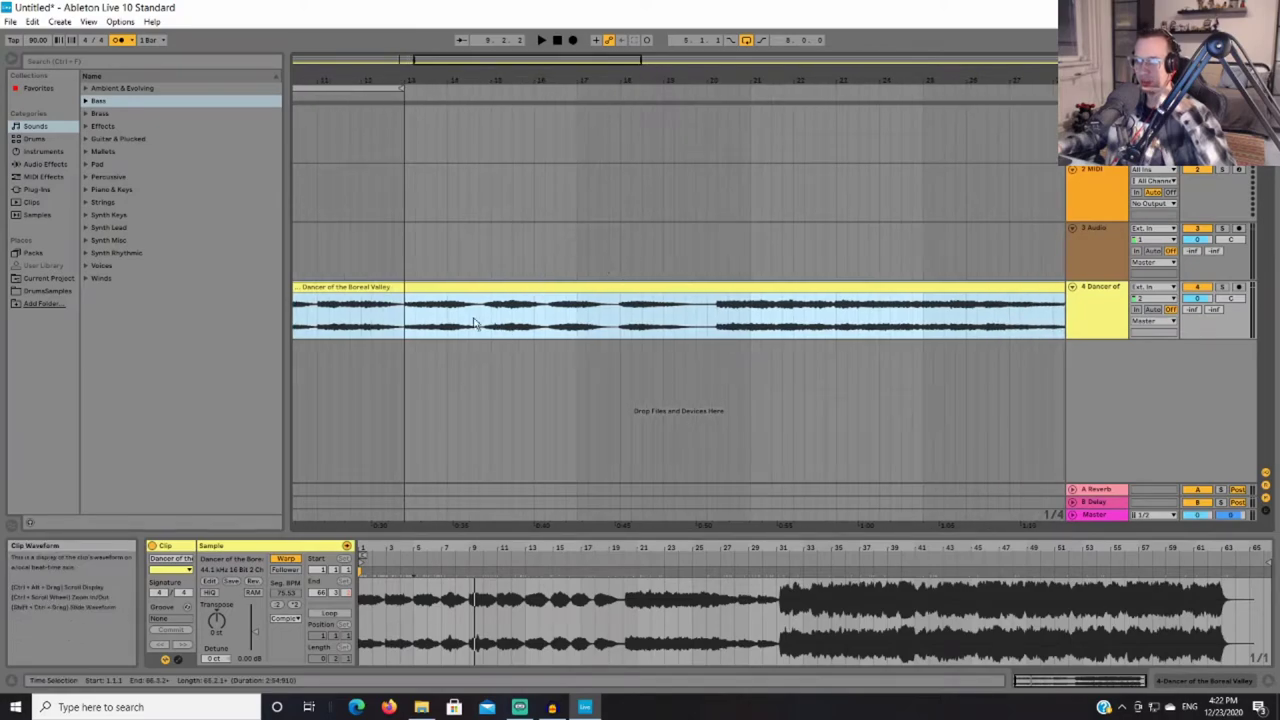
click(712, 325)
key(space)
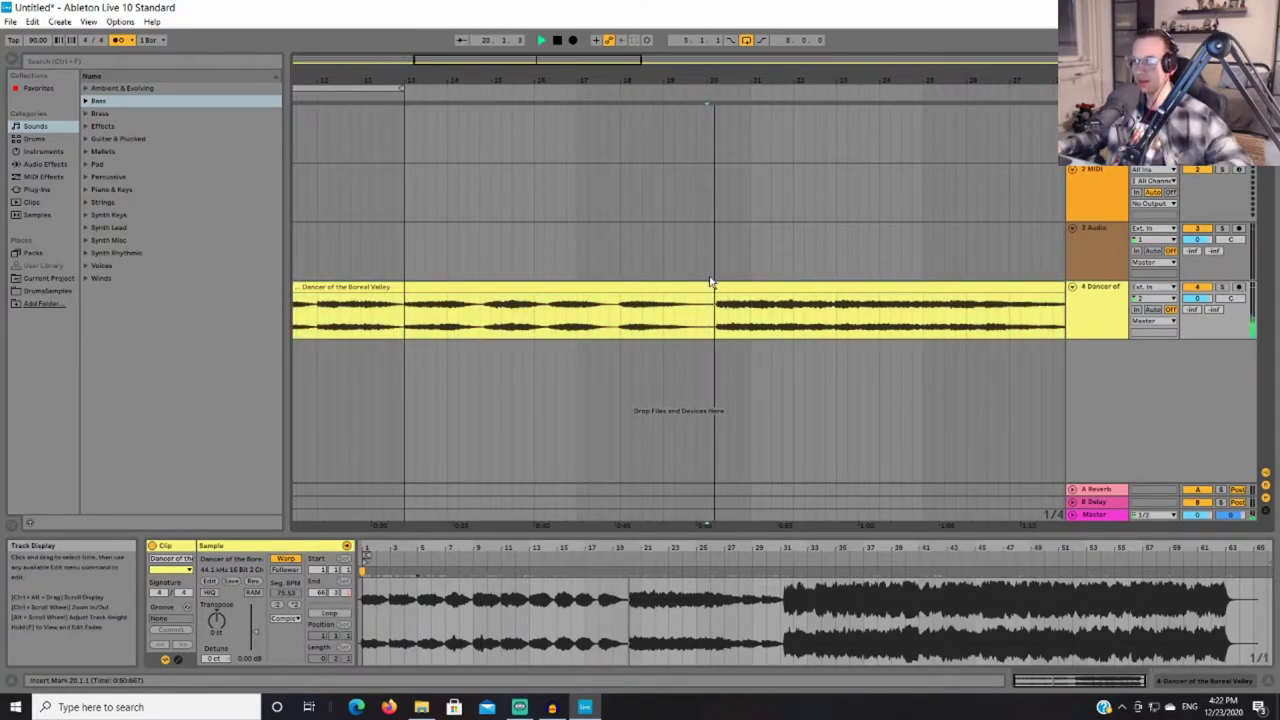
click(556, 40)
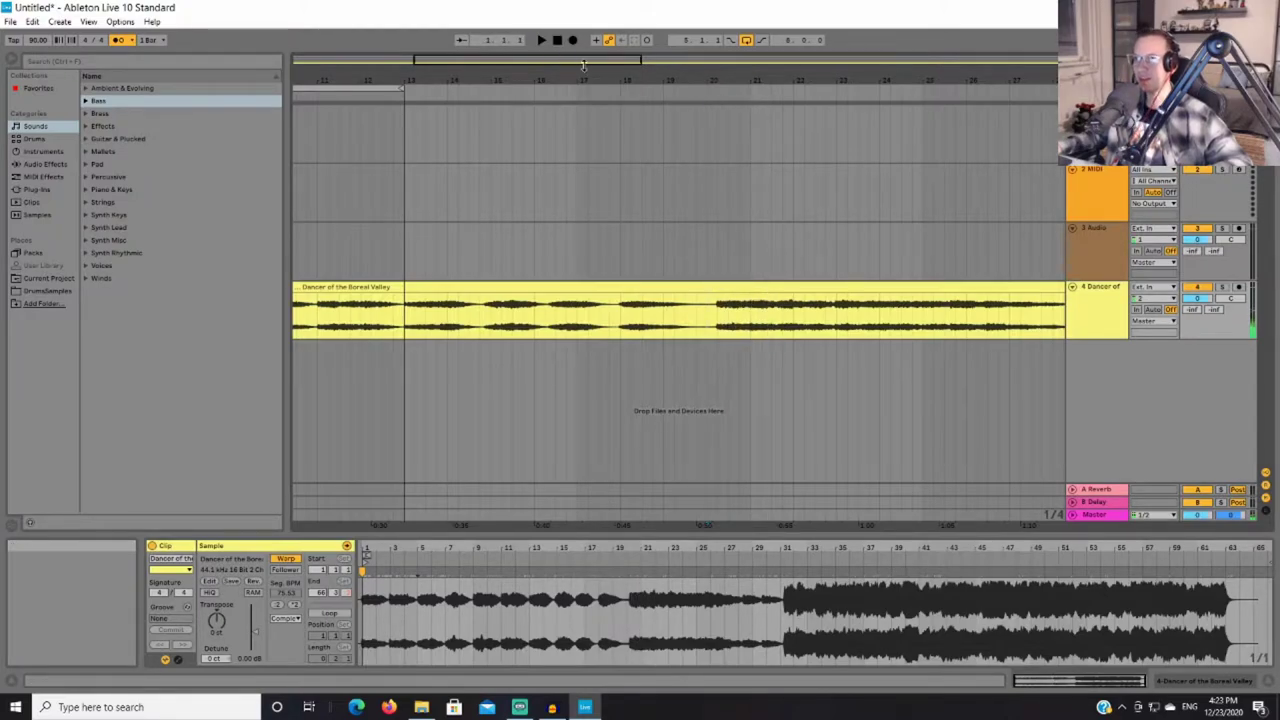
drag(624, 64, 739, 64)
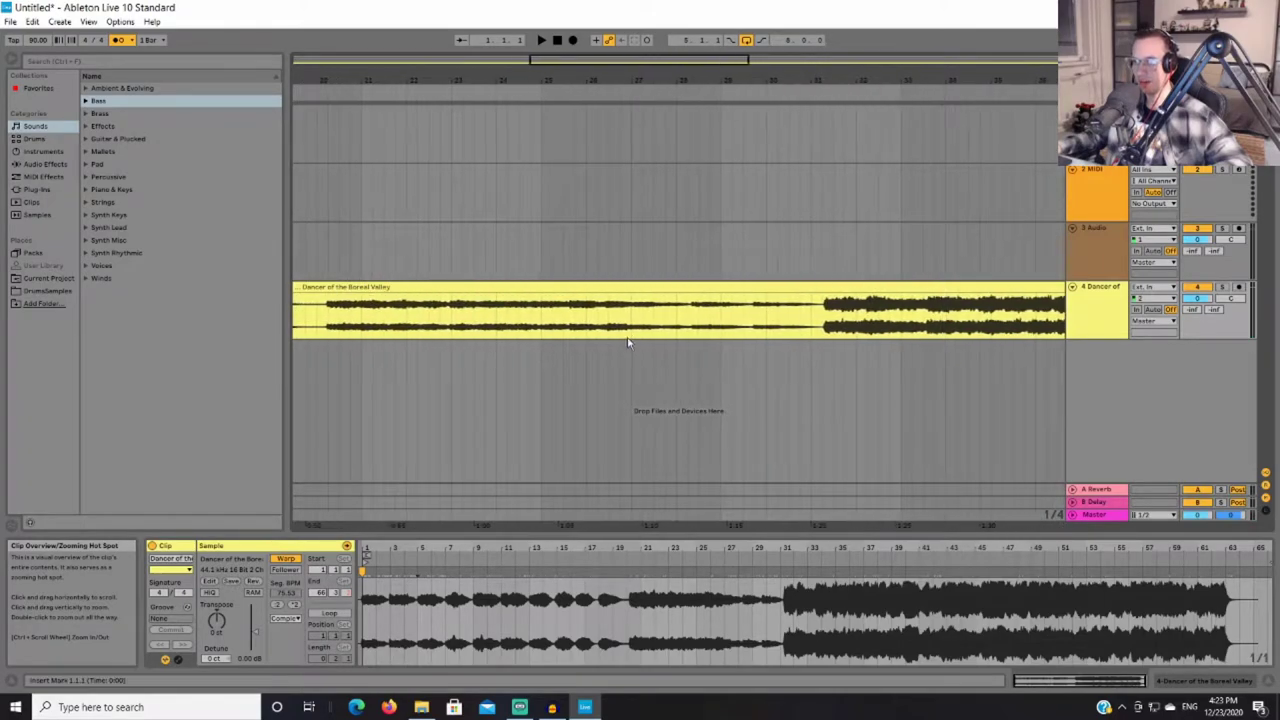
click(320, 327)
key(space)
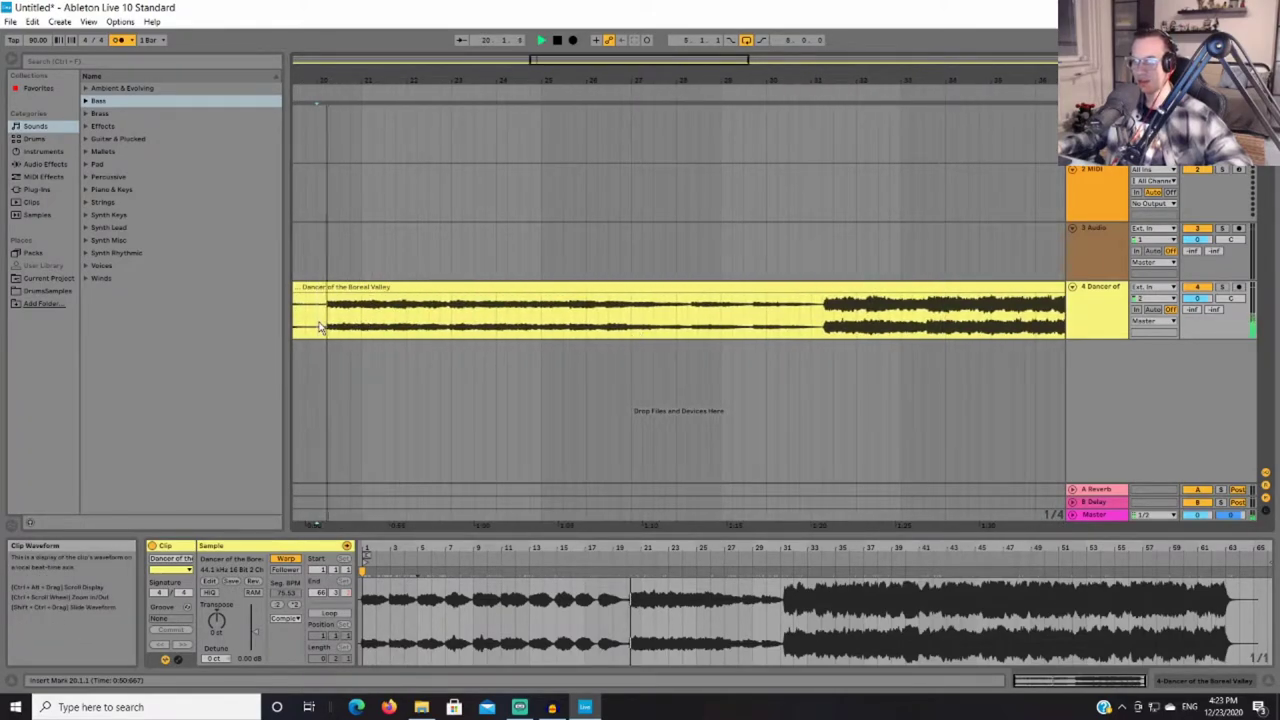
click(557, 40)
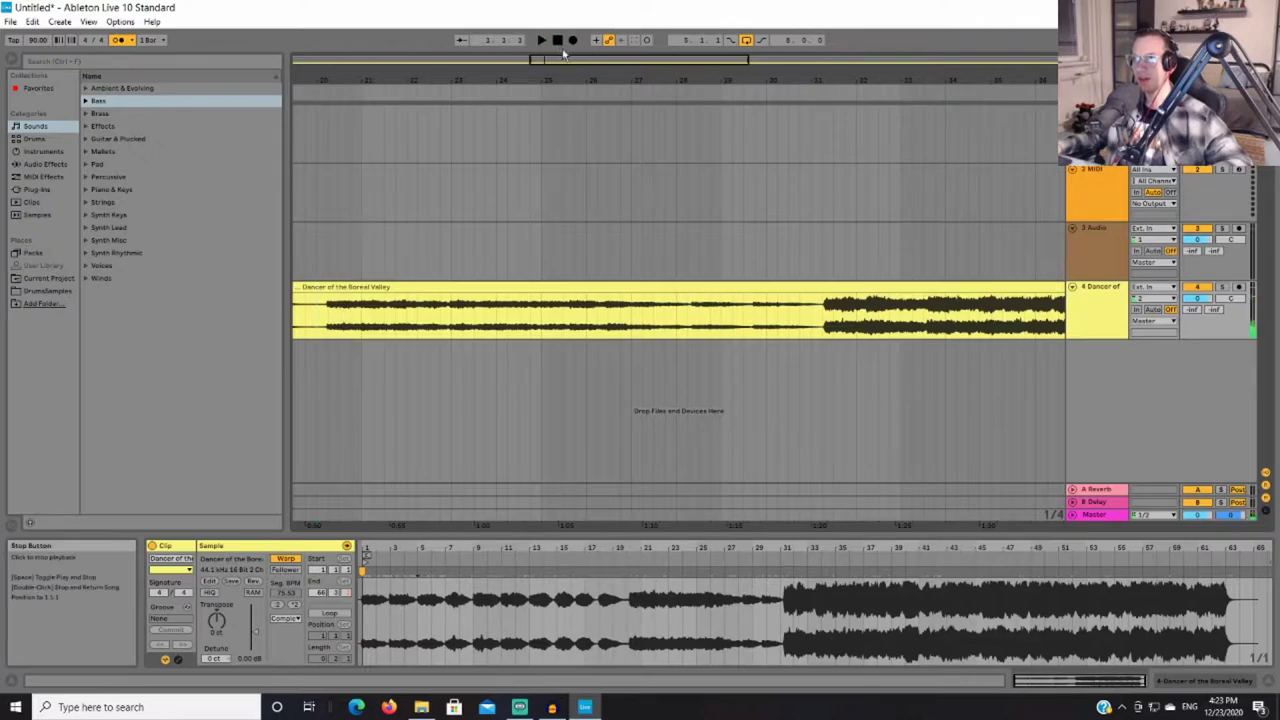
drag(590, 60, 358, 60)
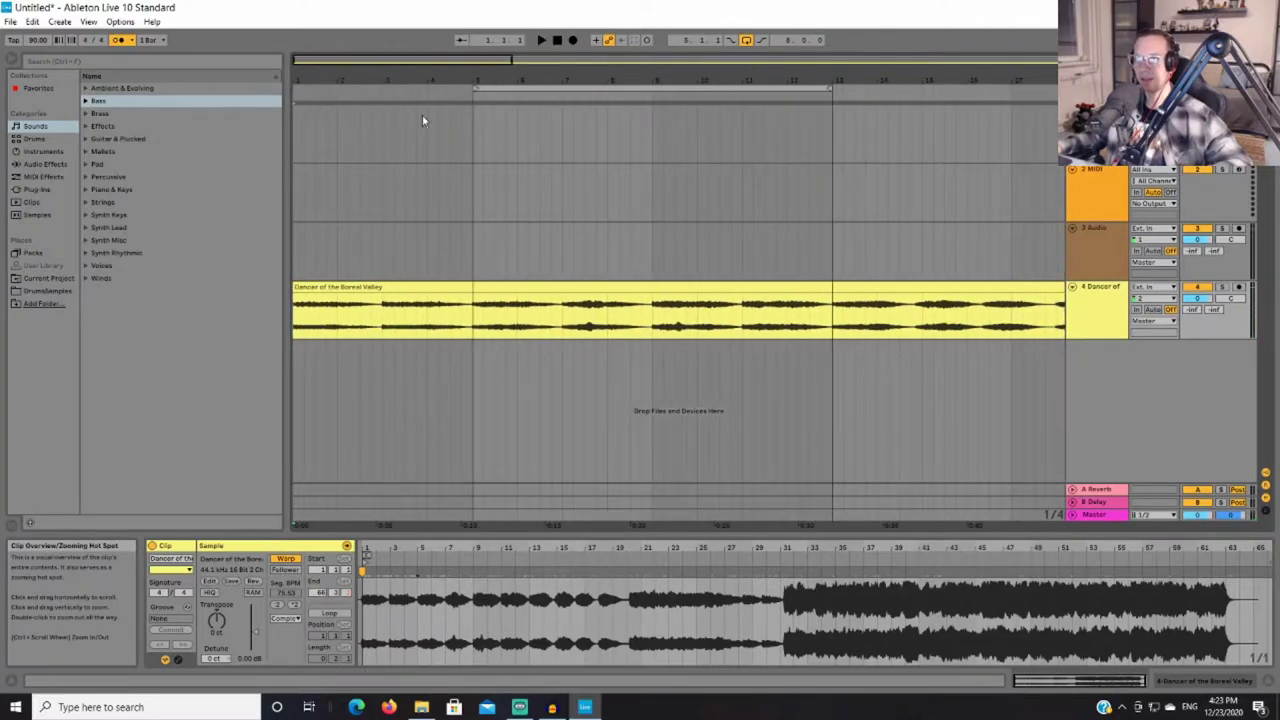
click(540, 315)
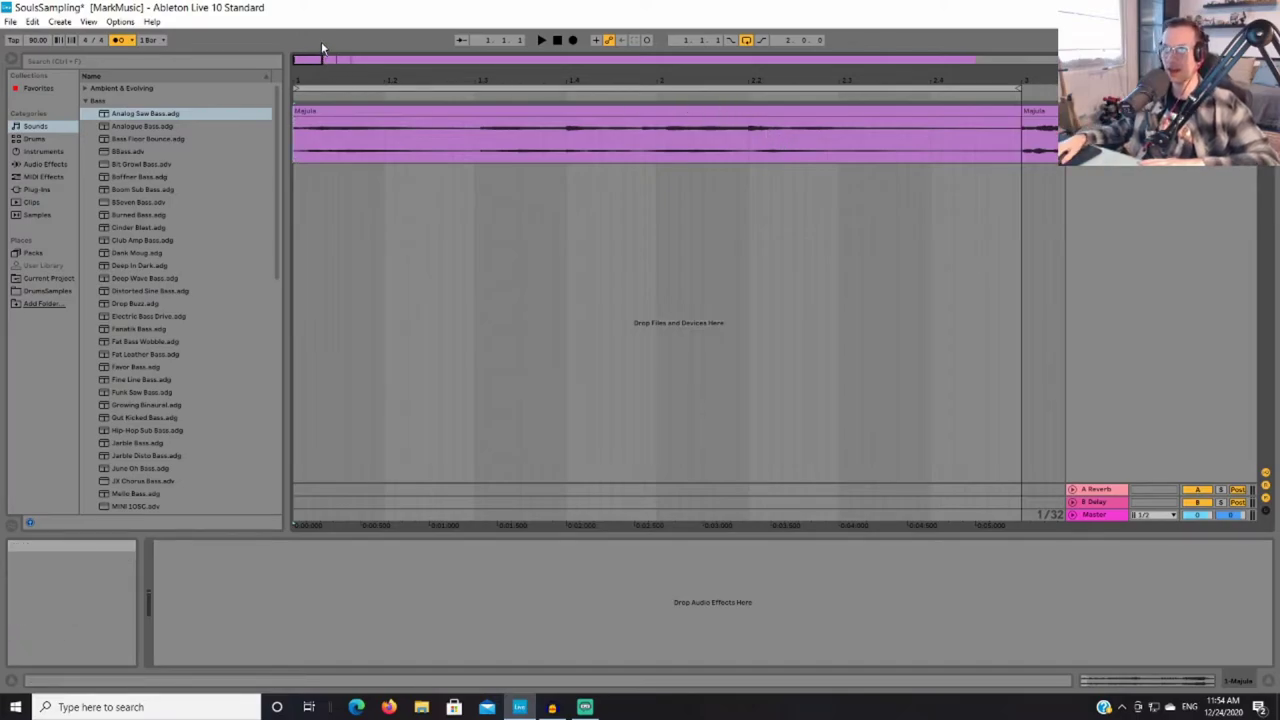
- Extend the arrangement loop over the chopped Majula clips to four bars, from bar 1 to bar 5, and play it
drag(325, 58, 342, 59)
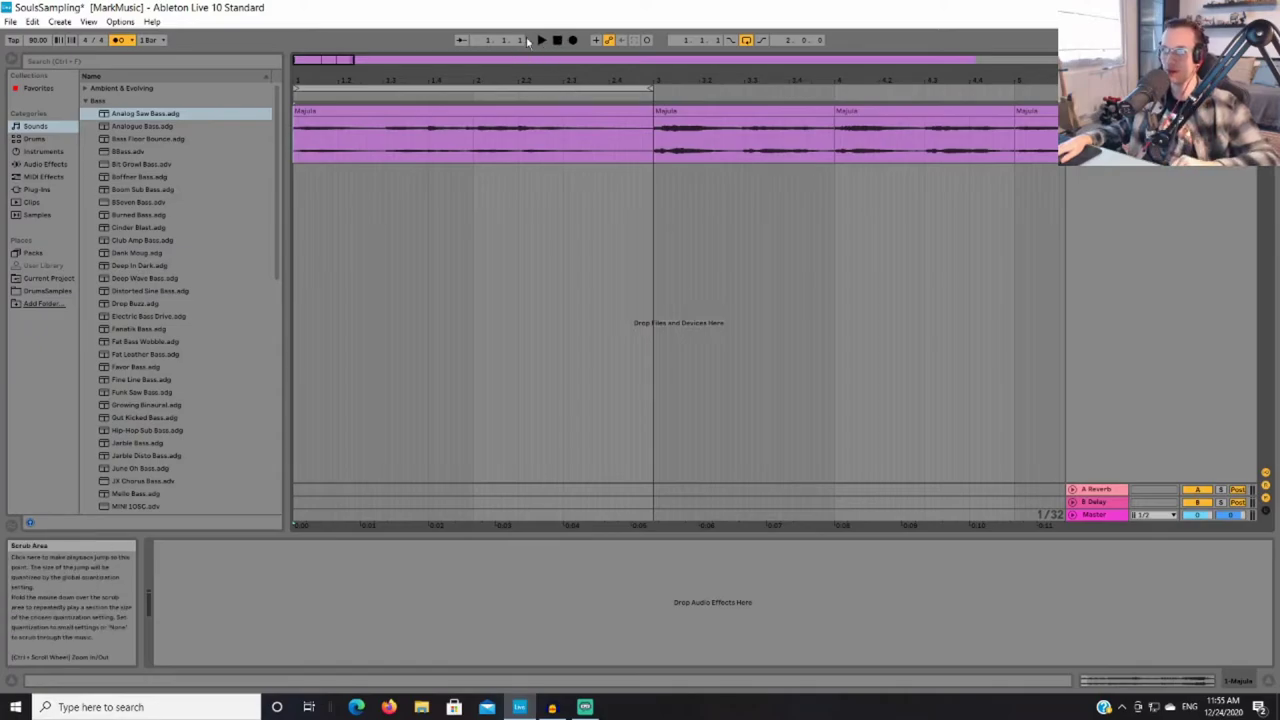
drag(652, 88, 1004, 100)
key(space)
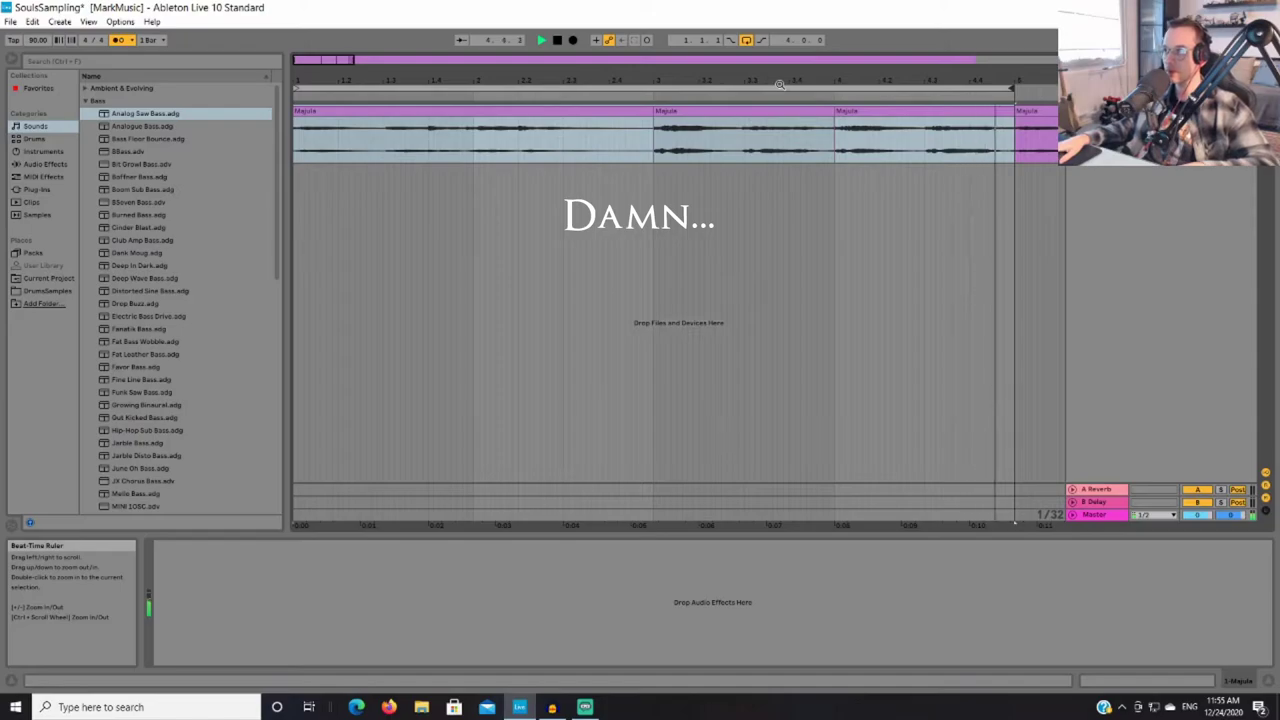
key(space)
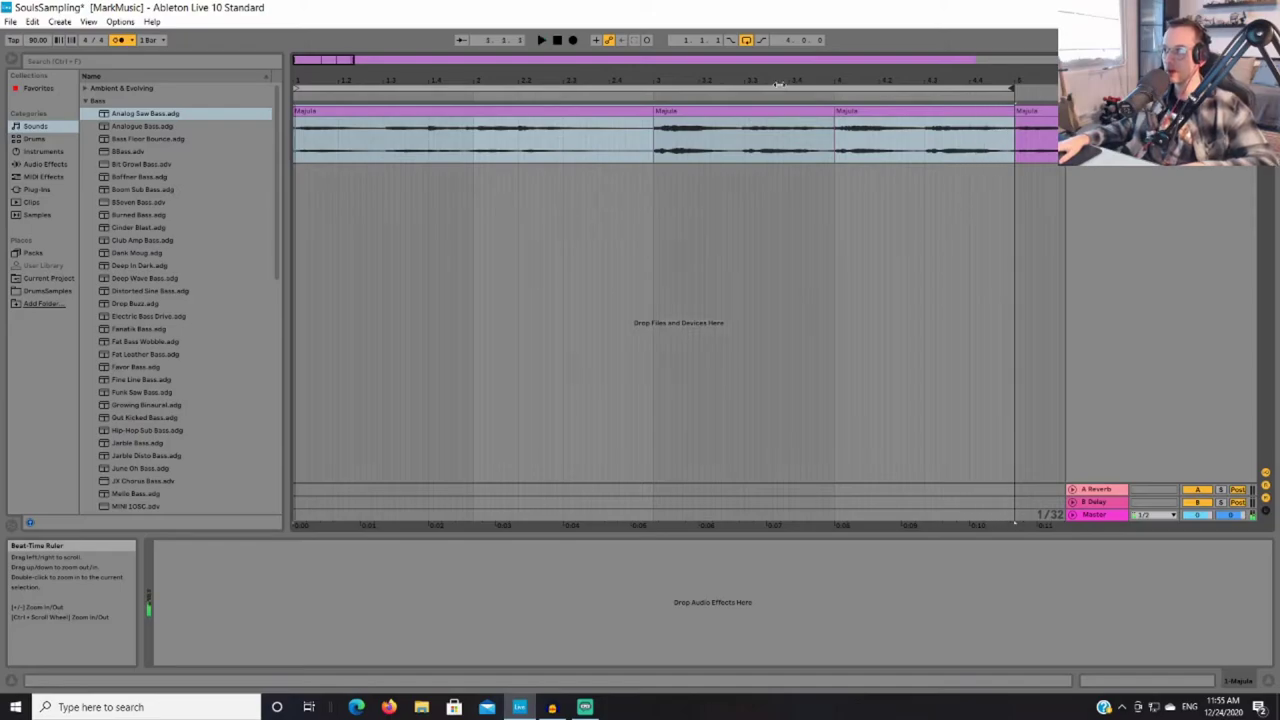
click(353, 57)
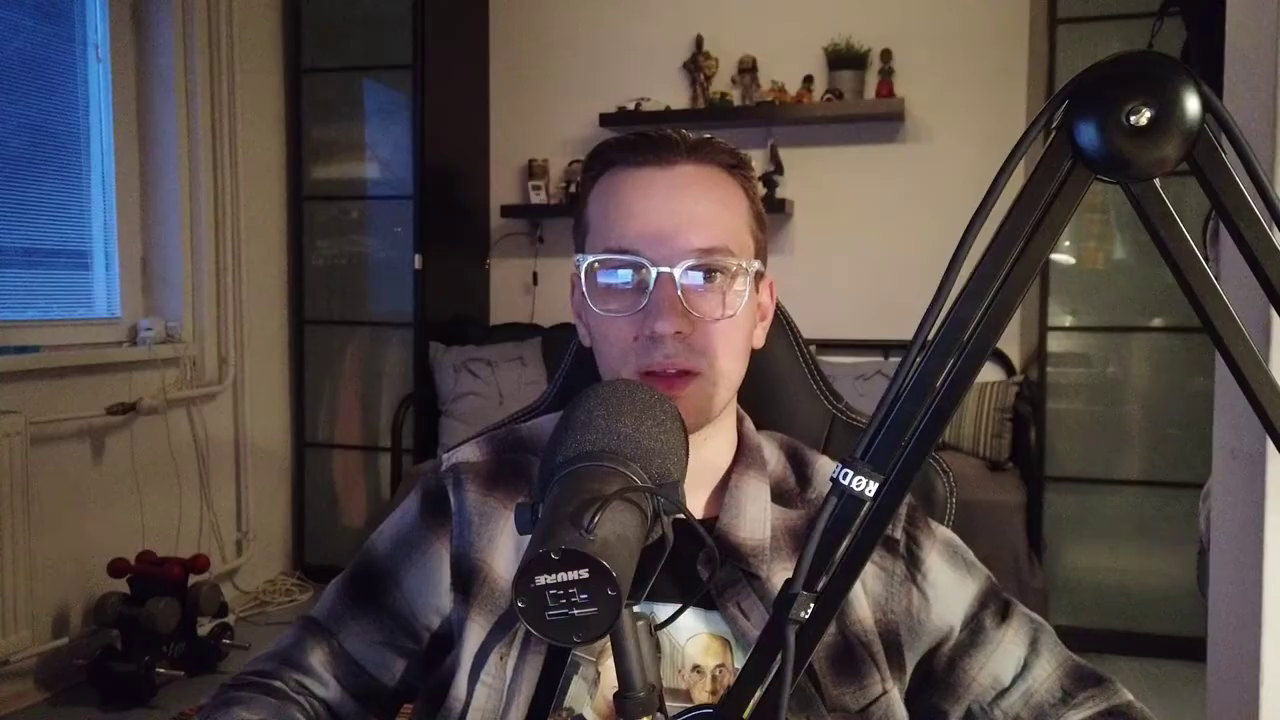